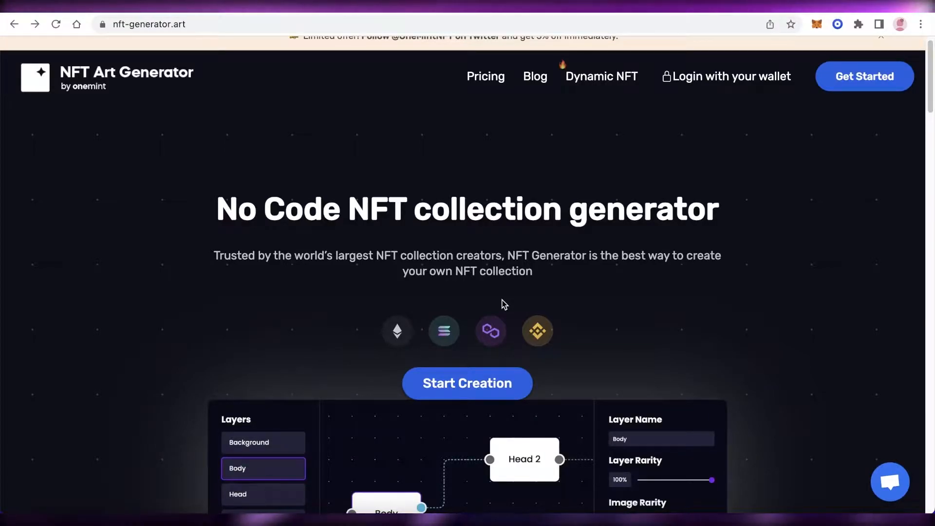
Step: Look over the features on the NFT Art Generator homepage and start creating a new collection
scroll(442, 304, "down", 3)
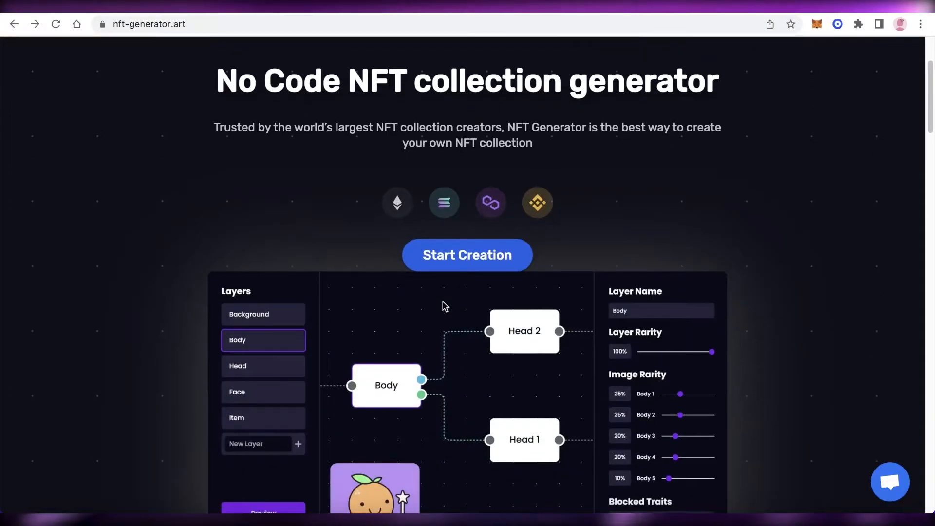
scroll(442, 303, "down", 1)
scroll(365, 294, "down", 10)
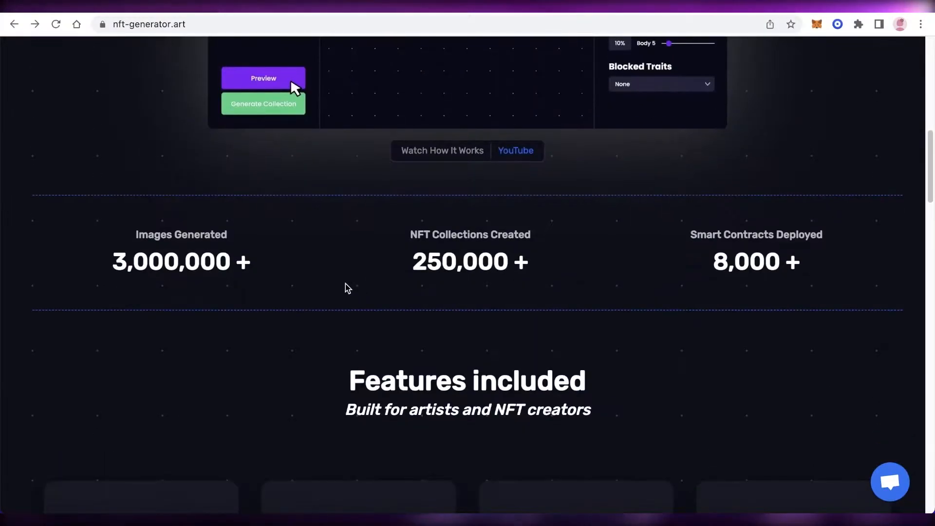
scroll(327, 293, "down", 2)
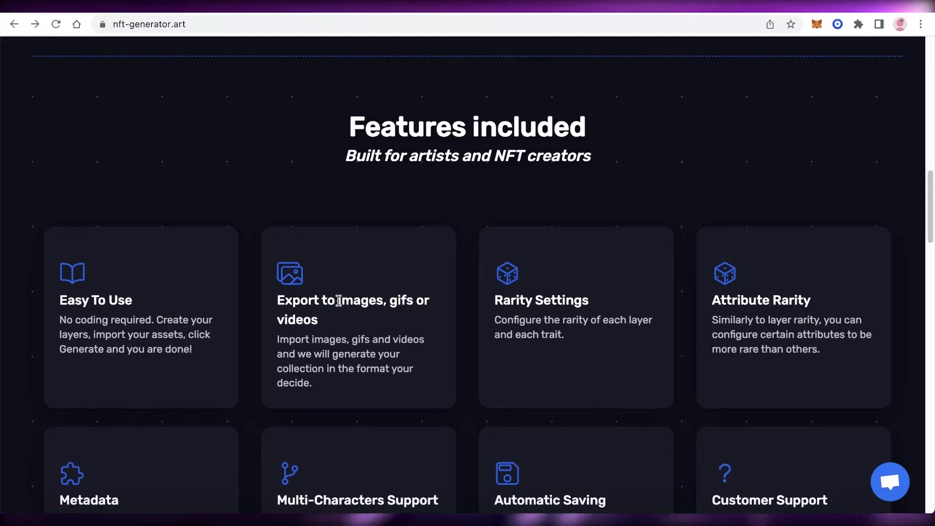
scroll(338, 300, "up", 17)
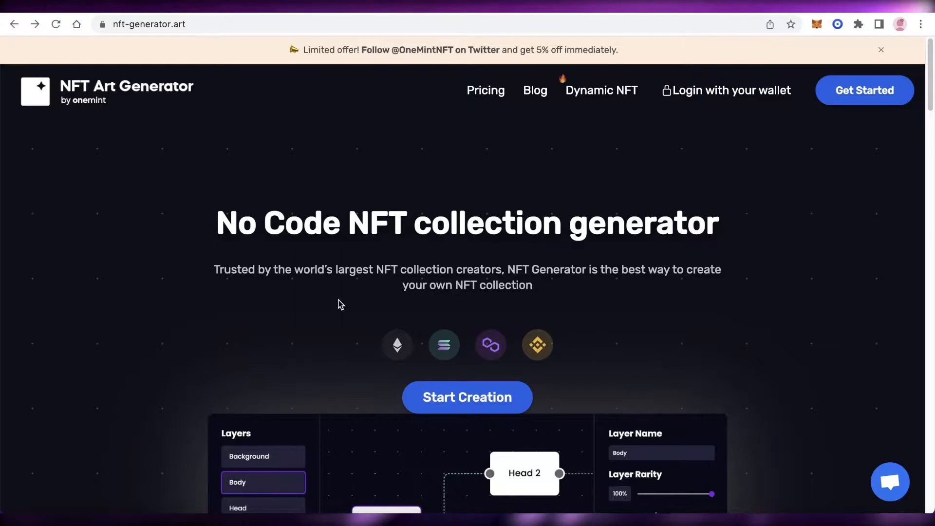
scroll(341, 305, "down", 4)
left_click(443, 234)
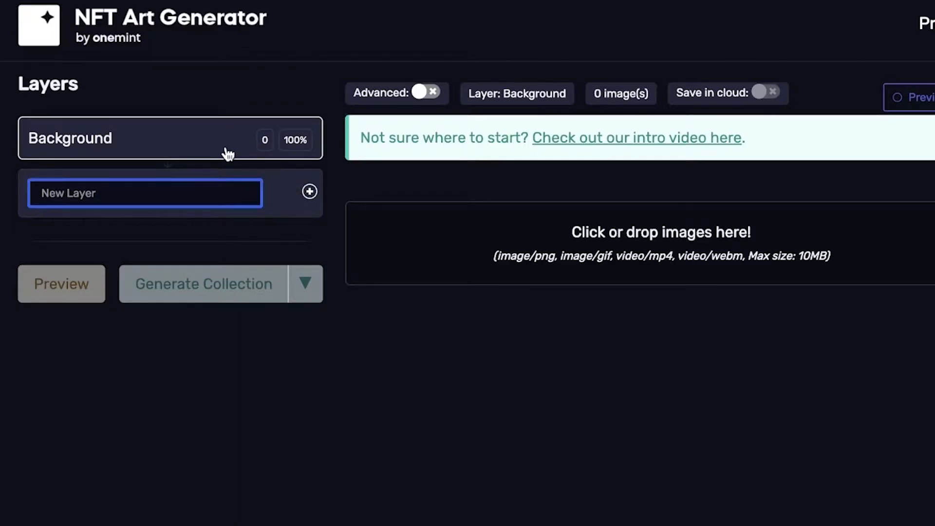
Step: Try the Advanced node view of the layers and return to the standard layer list
left_click(422, 92)
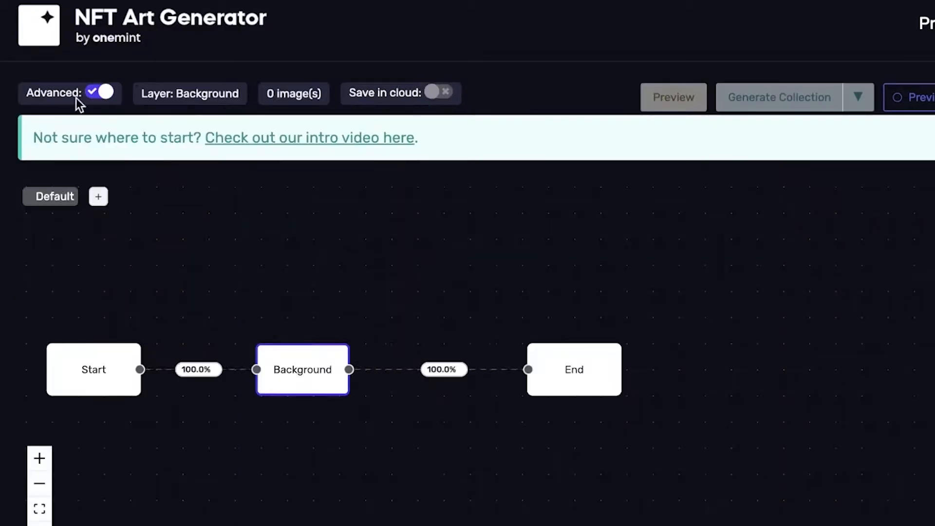
left_click(101, 94)
left_click(422, 92)
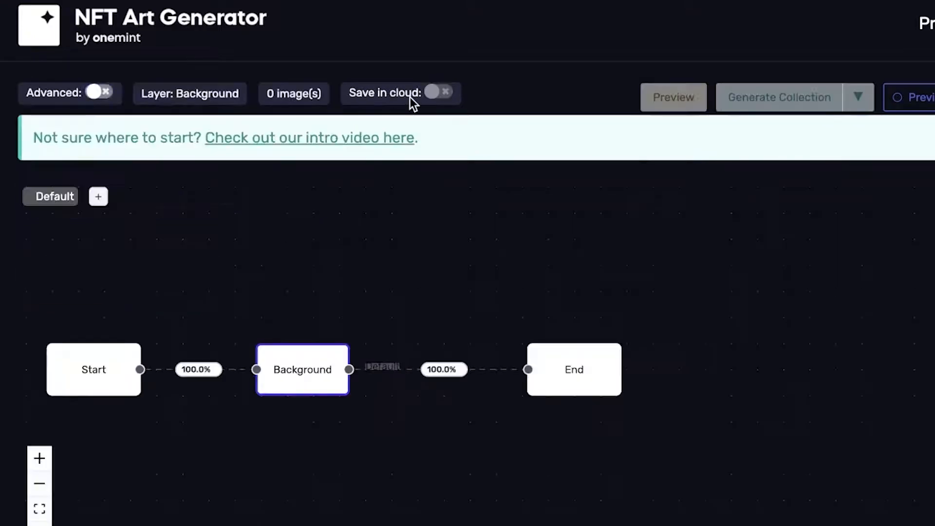
left_click(106, 95)
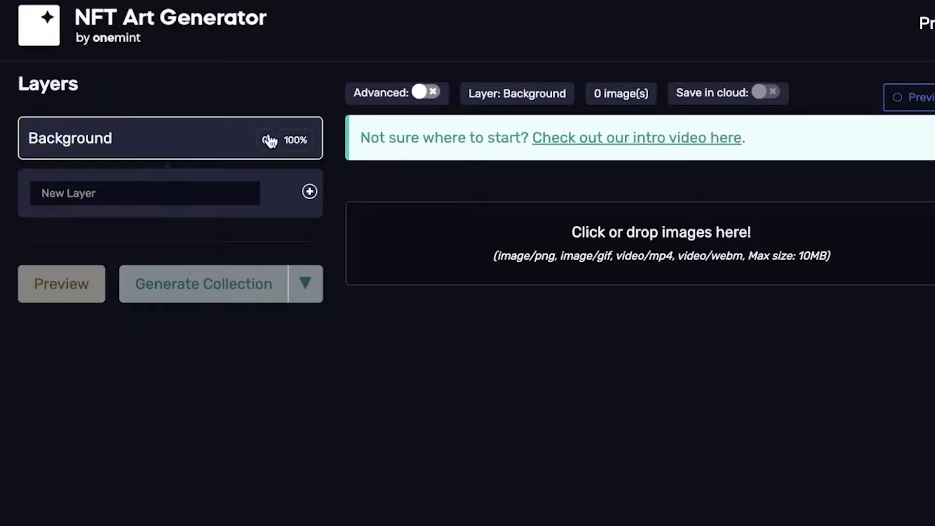
left_click_drag(258, 142, 238, 152)
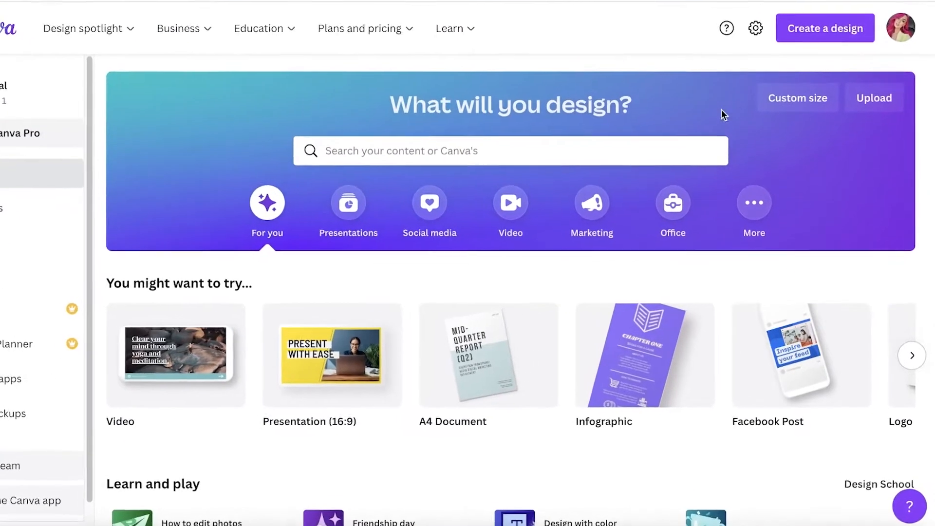
Step: Switch to Canva and create a new custom-size design of 12 × 12 in
left_click(782, 123)
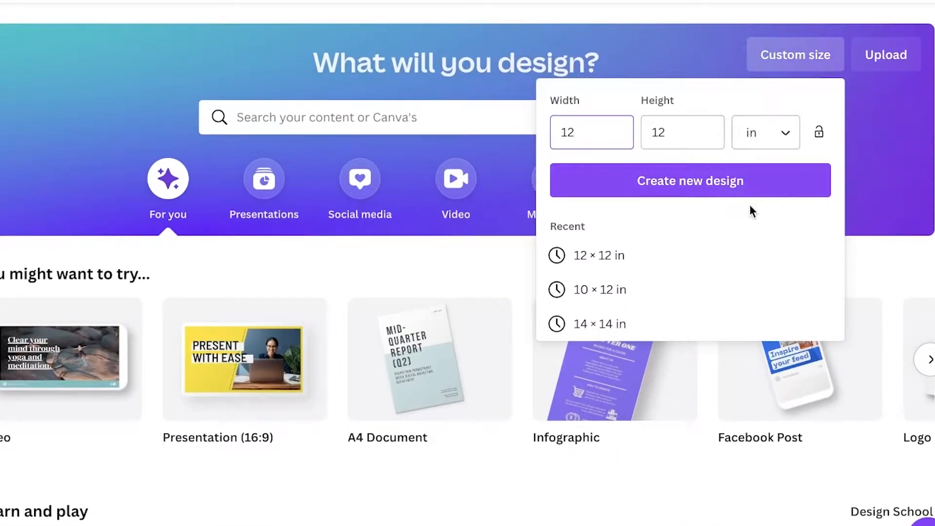
left_click(734, 190)
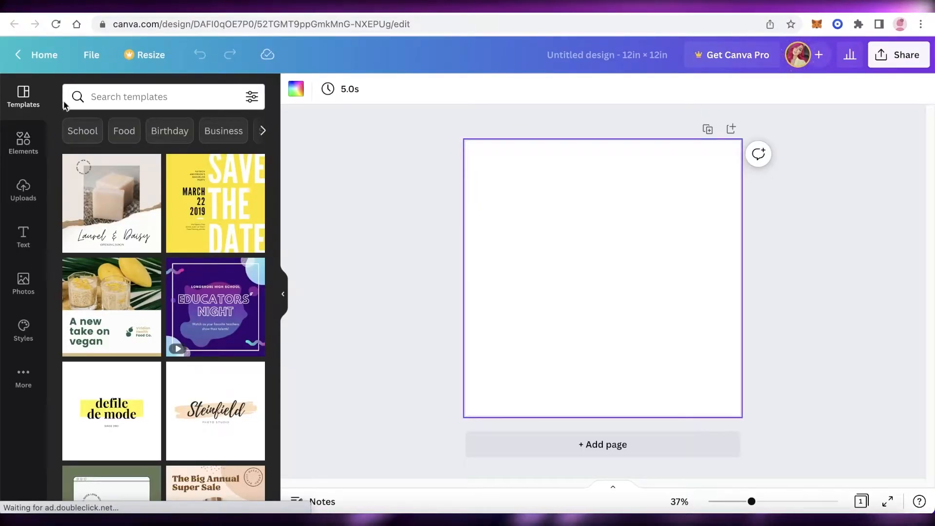
Step: Search the design templates for "stars"
left_click(106, 96)
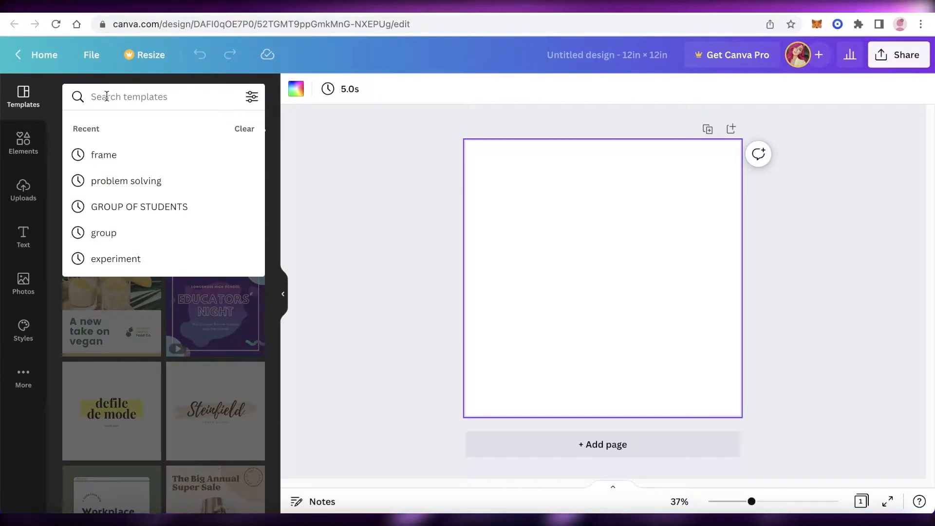
type("stars")
key("Return")
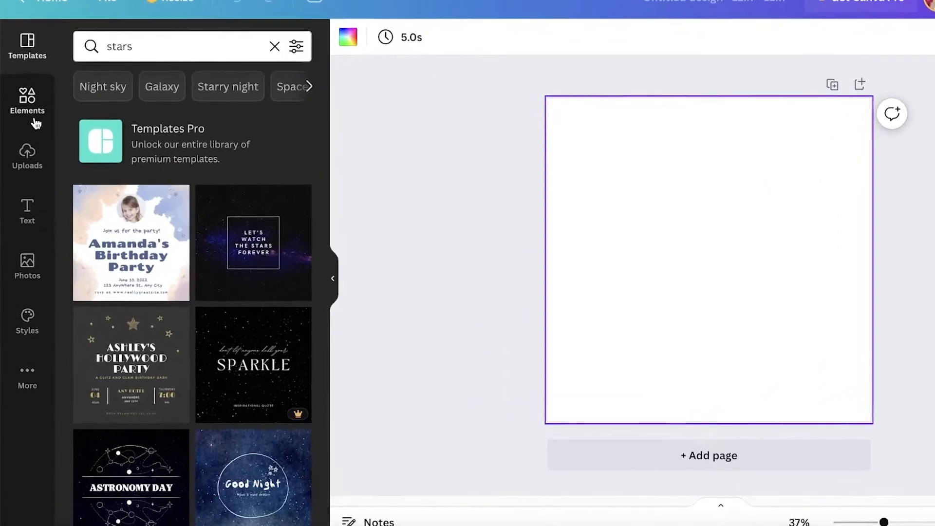
Step: Search the elements for "stars" and add the wide blue and purple starry sky image to the page
left_click(30, 101)
left_click(181, 53)
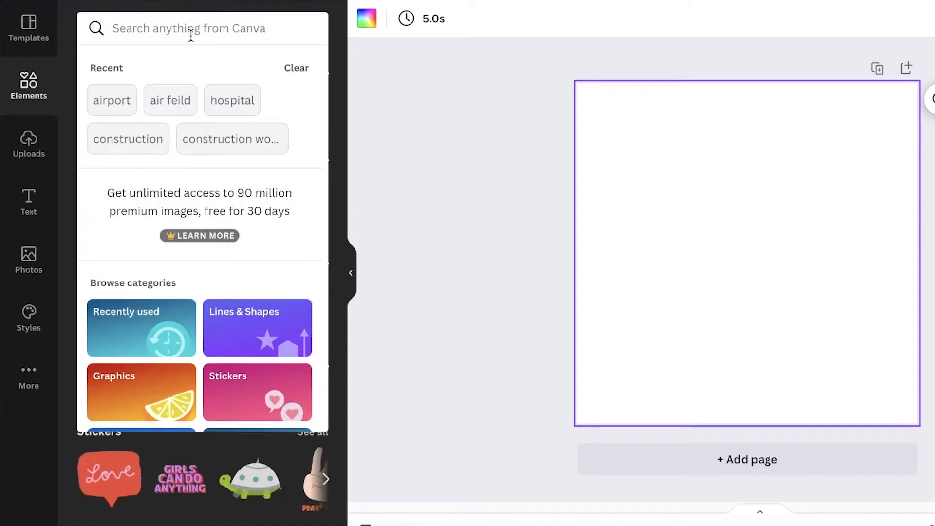
type("stars")
key("Return")
left_click(258, 352)
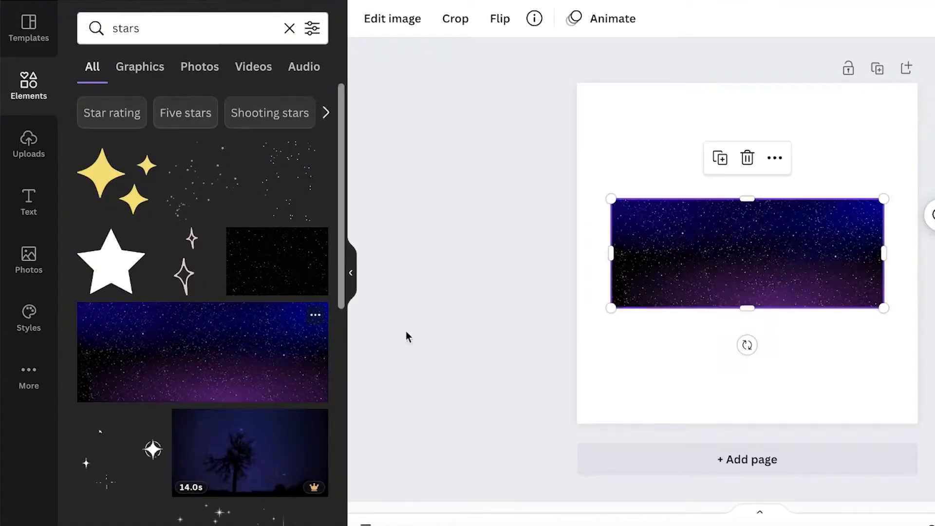
Step: Enlarge and position the starry sky image until it covers the whole page
left_click_drag(884, 198, 930, 44)
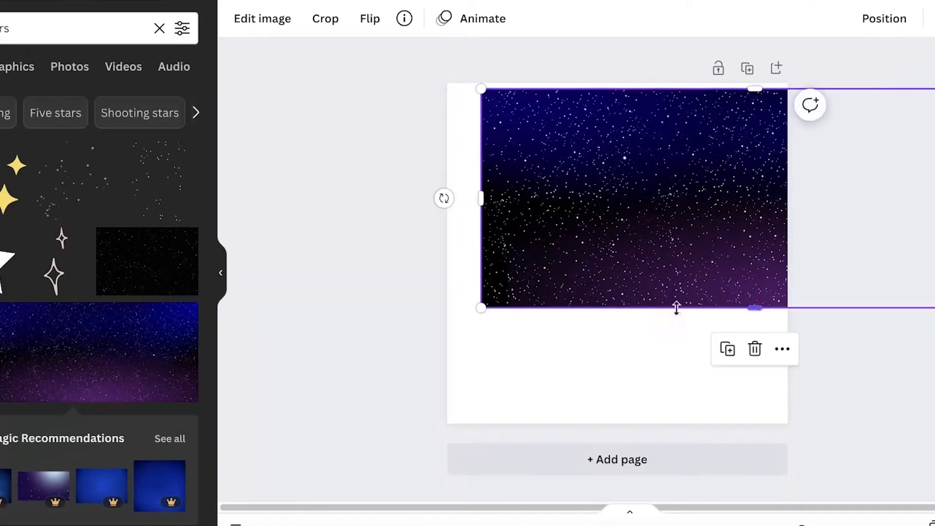
left_click_drag(752, 307, 751, 367)
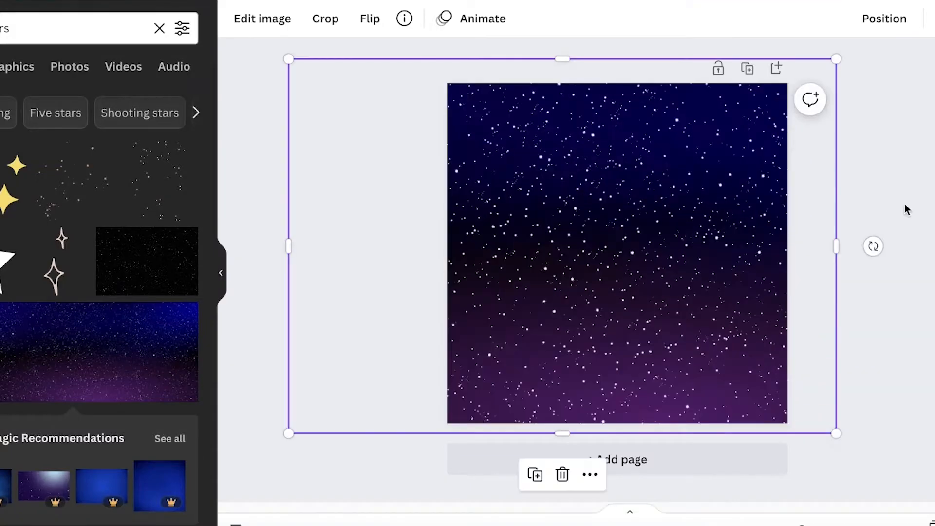
left_click(904, 205)
Step: Download the starry background design as a PNG at size 1 (2000 × 2000 px)
left_click(920, 5)
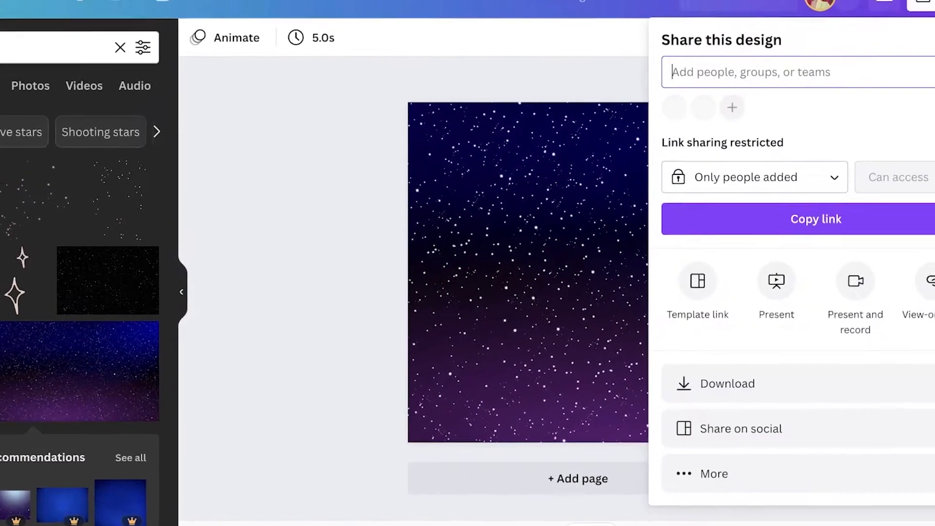
left_click(691, 402)
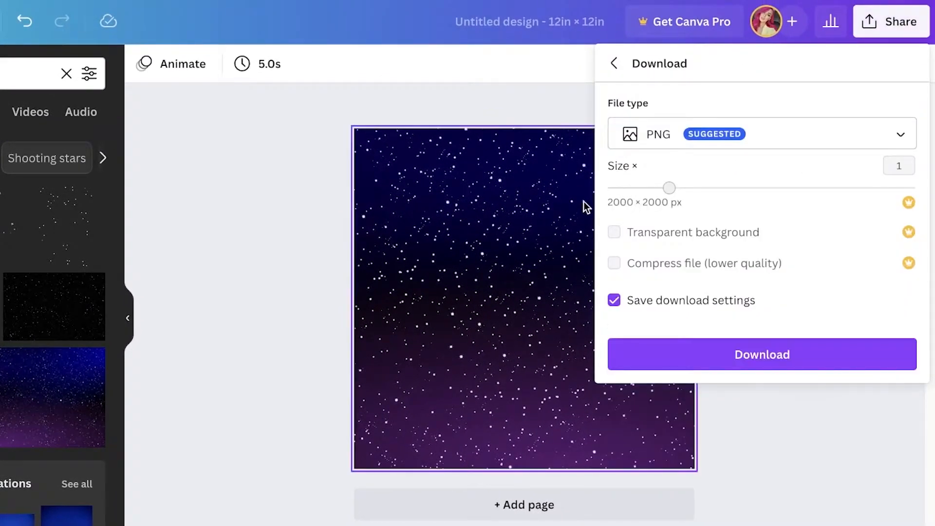
left_click(720, 354)
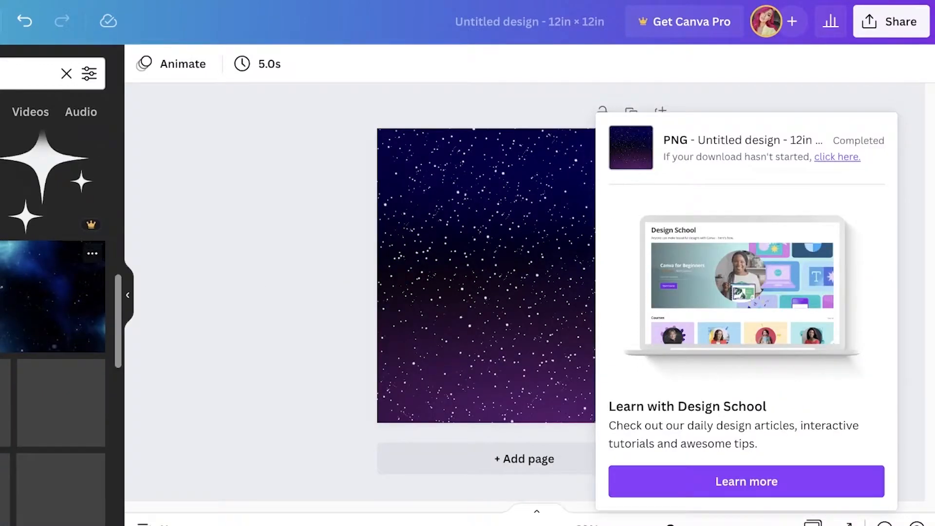
Step: Search the element photos for "sky" and replace the starry image on the page with the teal and pink sky photo
scroll(19, 260, "up", 4)
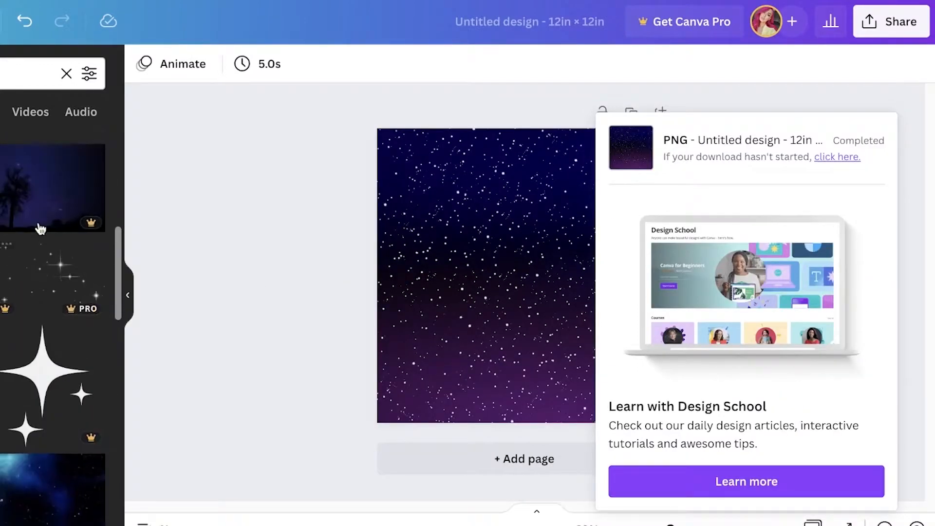
left_click(67, 74)
left_click(11, 77)
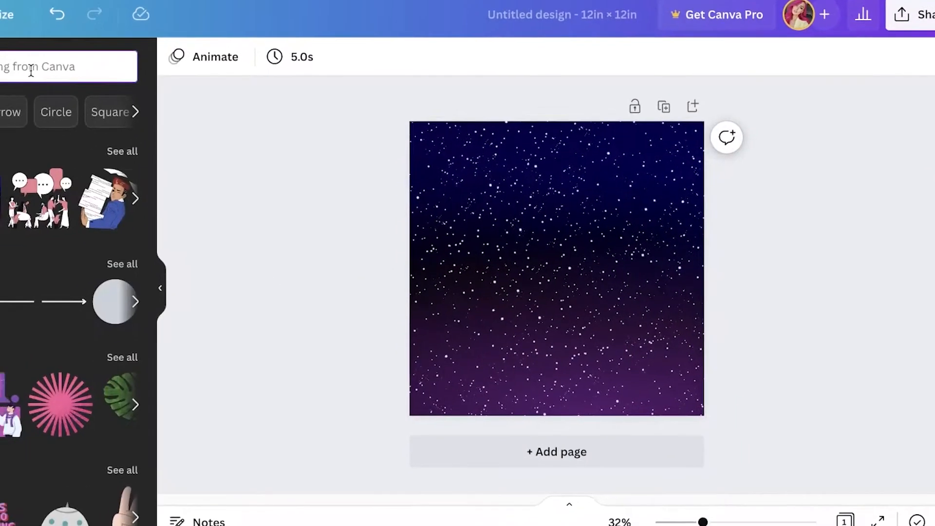
type("sky")
key("Return")
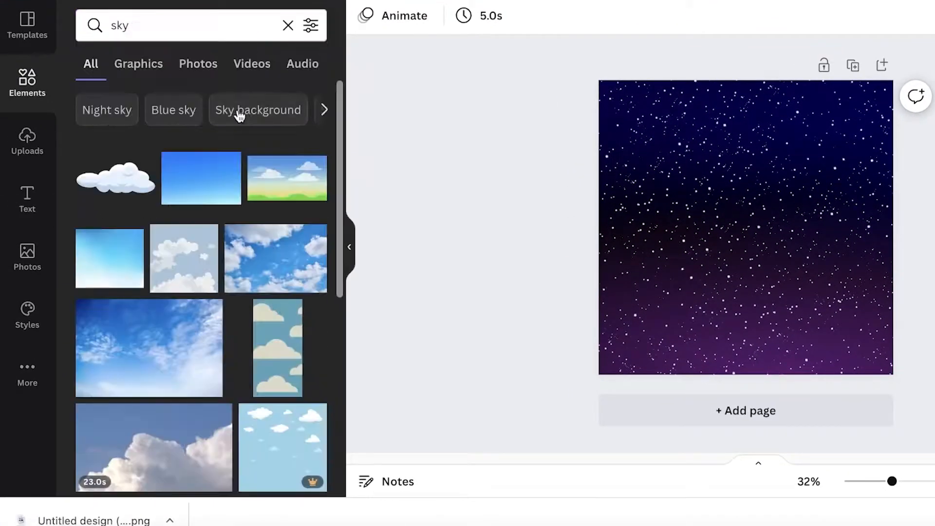
left_click(181, 67)
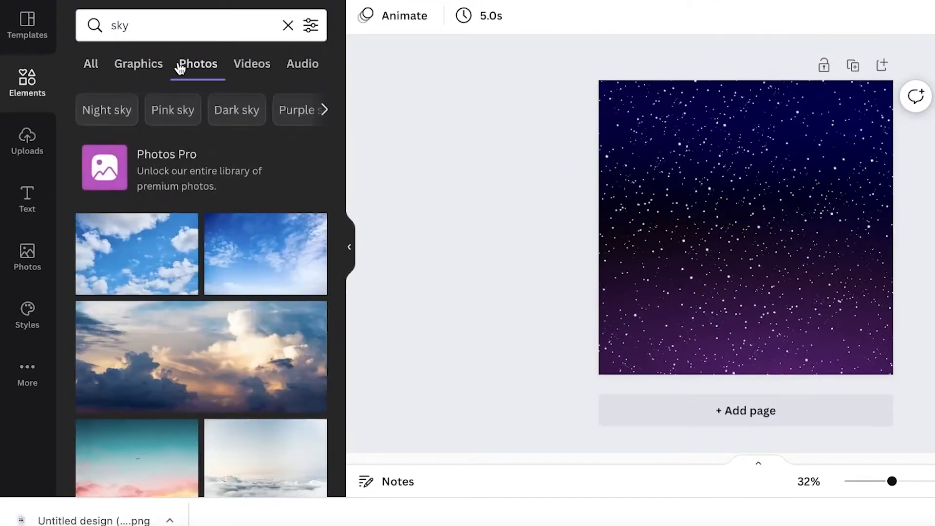
scroll(171, 407, "down", 3)
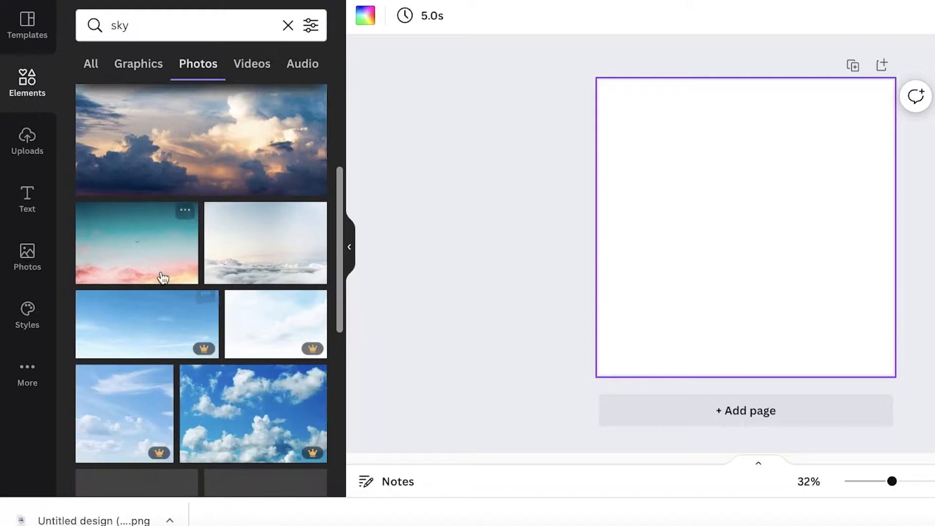
left_click(161, 278)
Step: Enlarge and position the teal and pink sky photo until it fills the entire page
left_click_drag(801, 149, 823, 133)
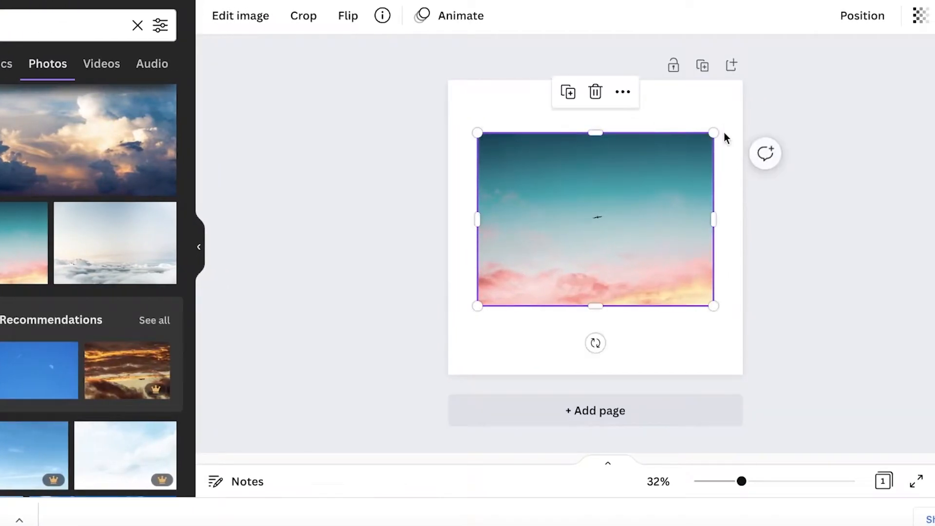
left_click_drag(711, 136, 893, 2)
left_click_drag(641, 202, 550, 275)
left_click(372, 376)
left_click(543, 343)
left_click(834, 259)
Step: Download the teal and pink sky design as a PNG at size 1 (2000 × 2000 px)
left_click(925, 14)
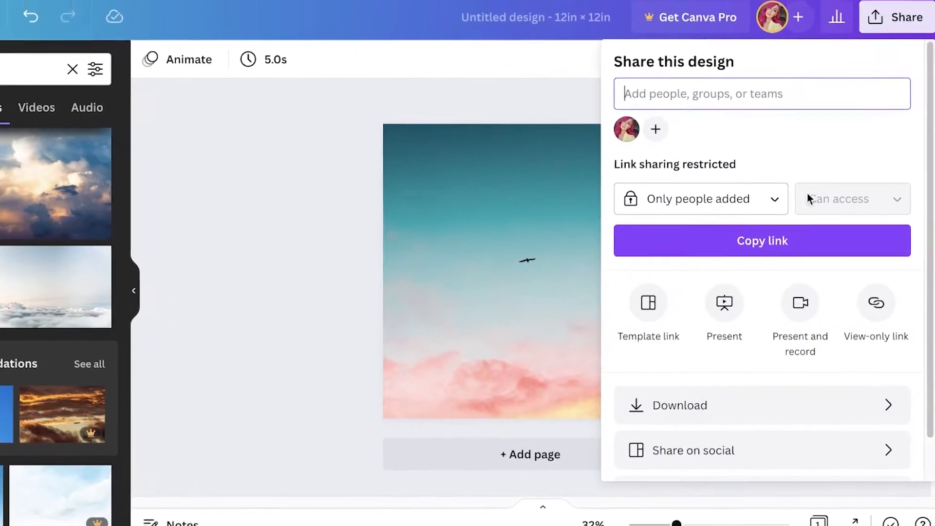
left_click(688, 385)
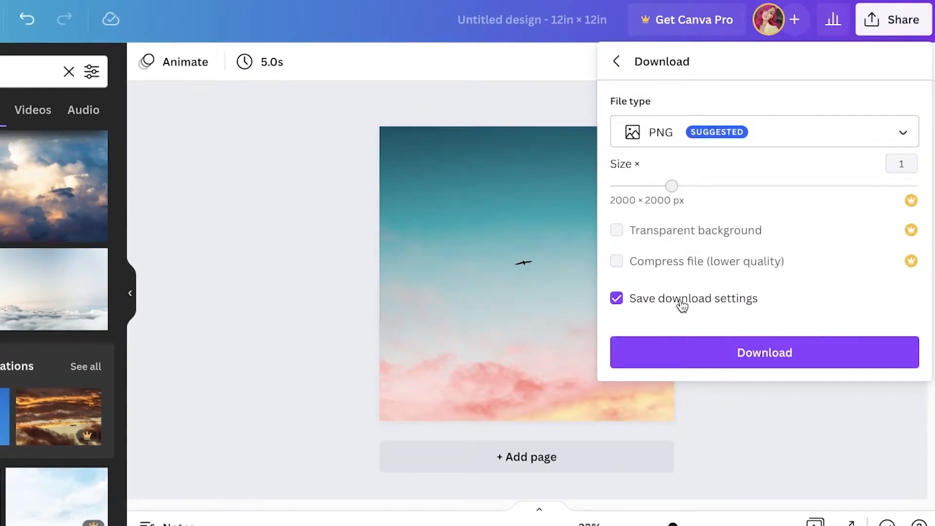
left_click(672, 350)
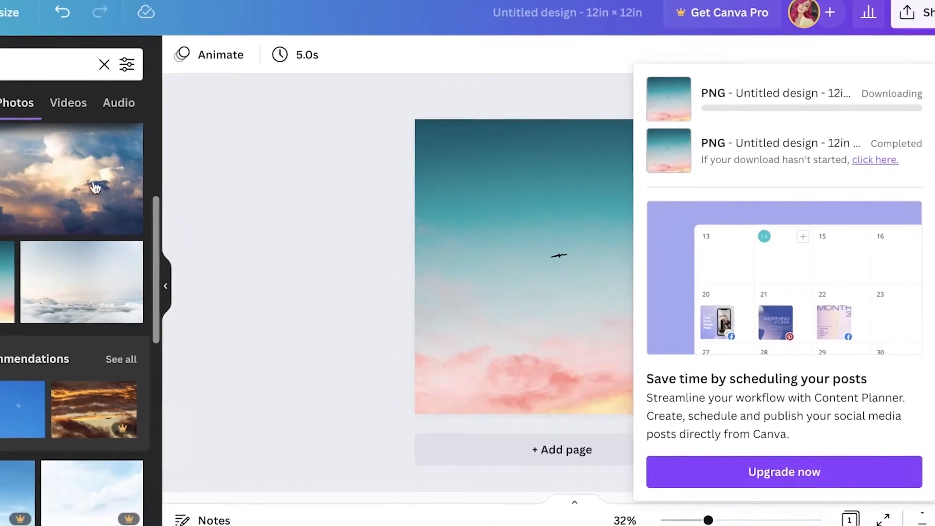
scroll(94, 187, "down", 5)
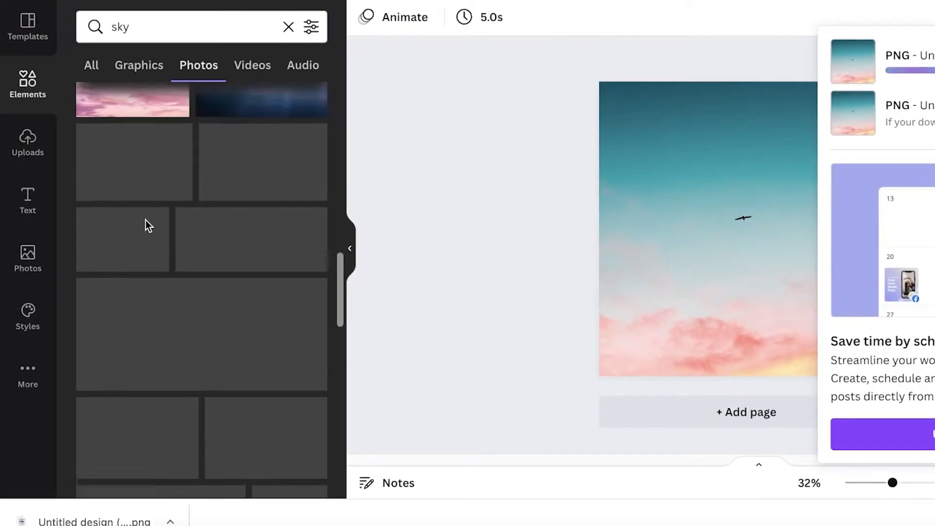
scroll(147, 224, "up", 5)
scroll(200, 249, "down", 10)
scroll(217, 260, "up", 5)
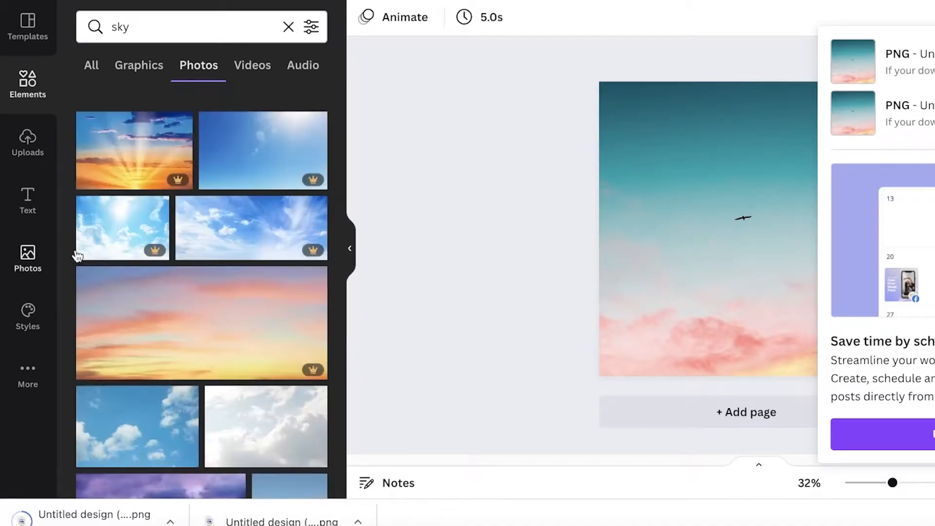
scroll(127, 243, "up", 9)
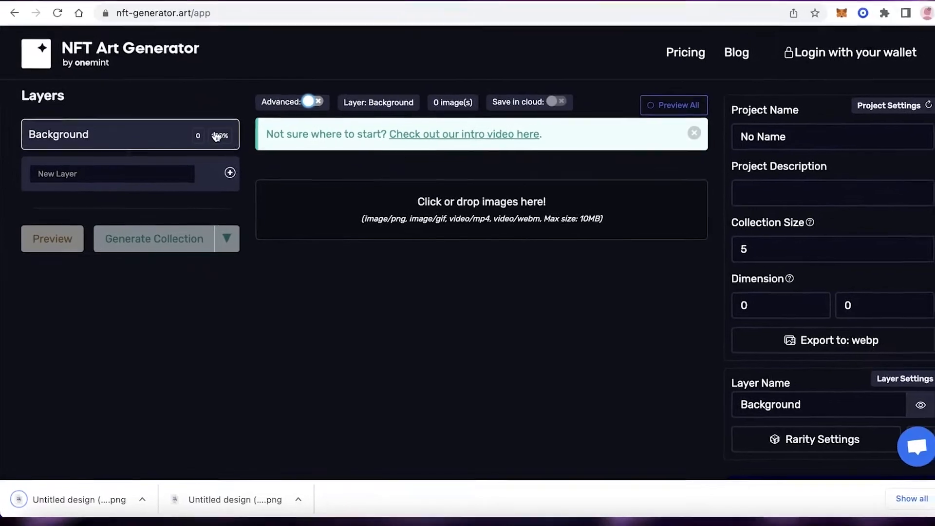
Step: In NFT Art Generator, add both downloaded PNG images to the Background layer and create a new layer named "face"
left_click_drag(229, 496, 336, 250)
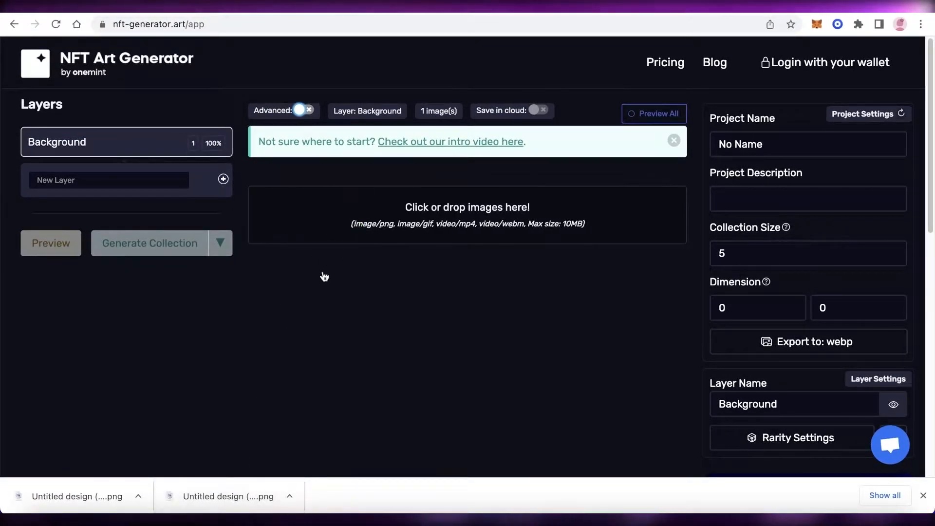
left_click_drag(88, 493, 368, 313)
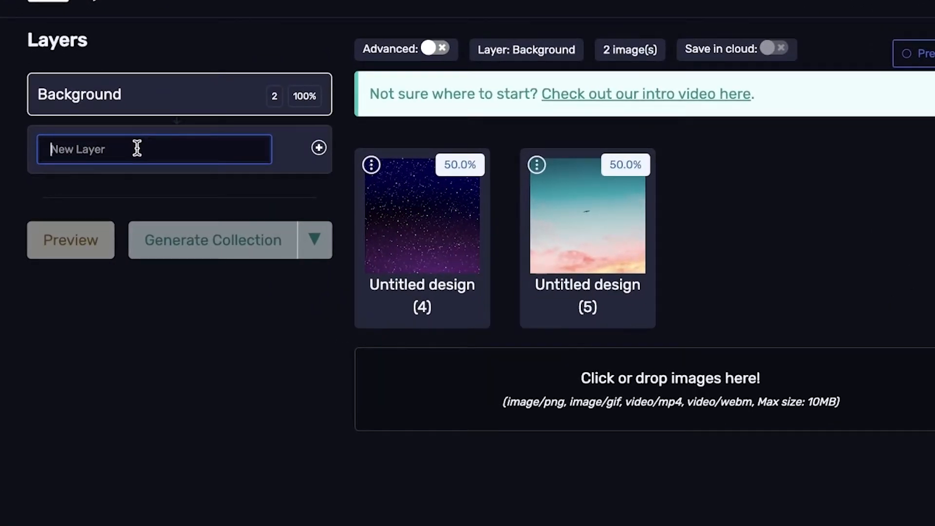
type("face")
key("Return")
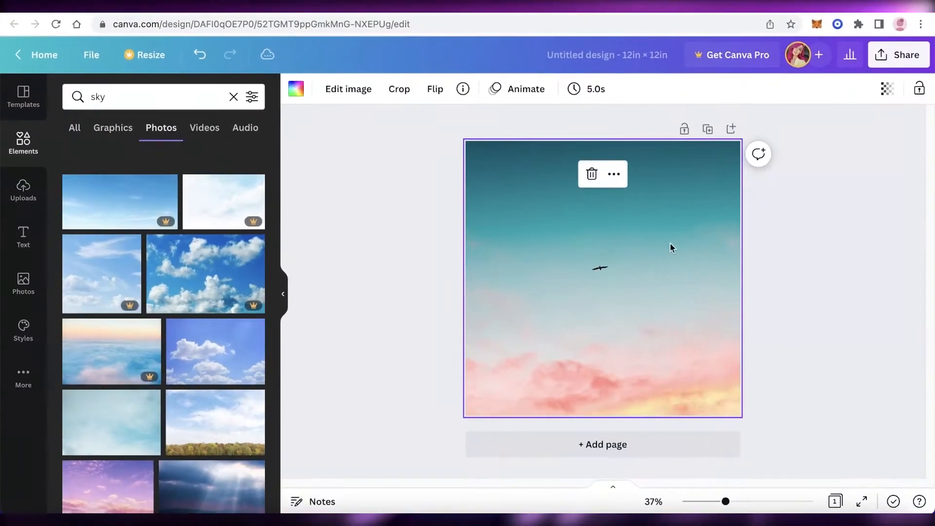
Step: Delete the sky photo from the page and search the element graphics for "face"
key("Delete")
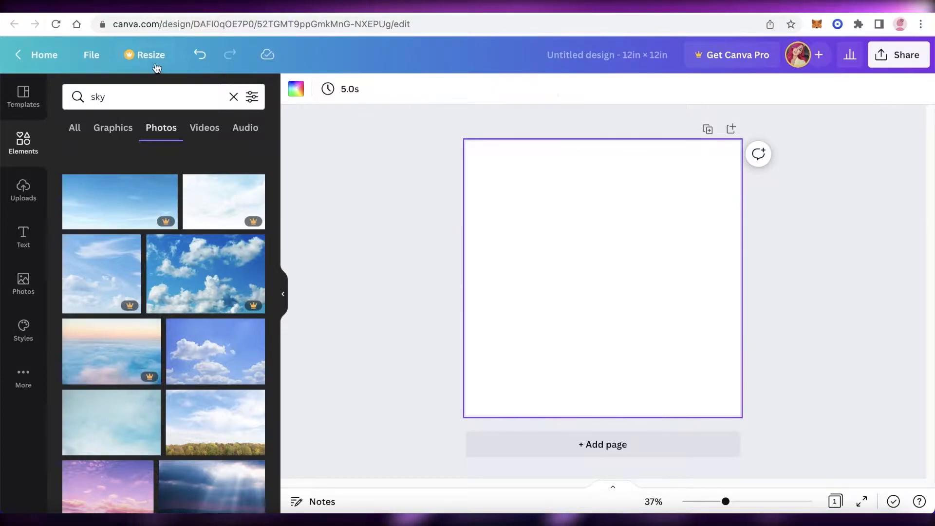
left_click(233, 96)
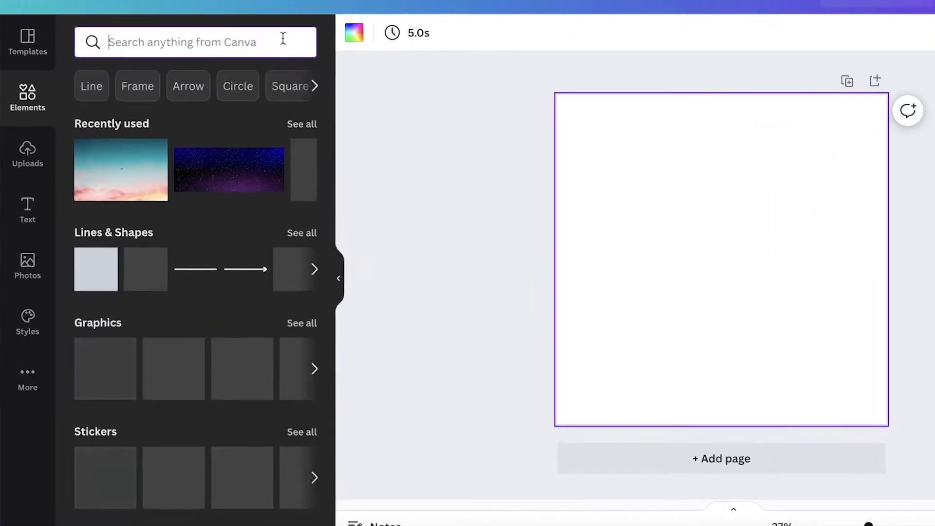
type("face")
key("Return")
left_click(133, 81)
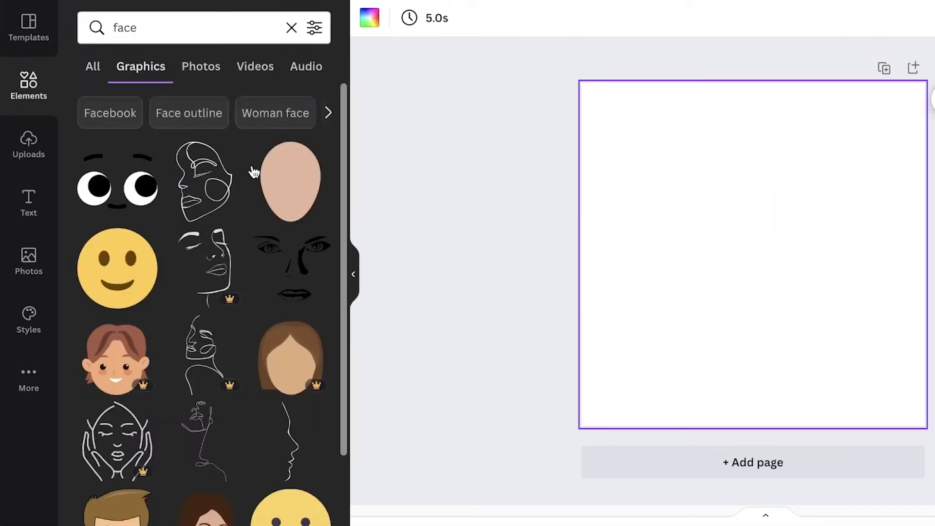
Step: Add the yellow blushing smiley face, shrink it and place it in the upper middle of the page
scroll(250, 171, "down", 5)
left_click(271, 245)
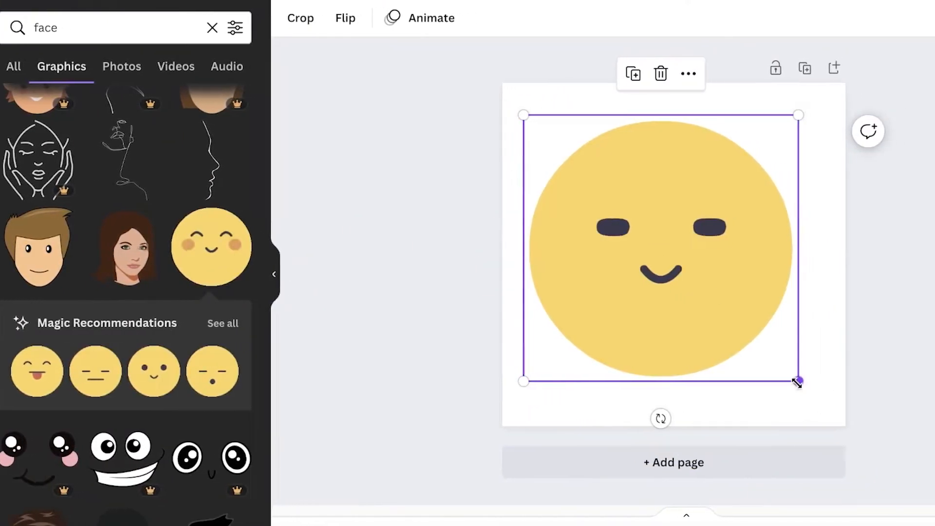
left_click_drag(796, 383, 667, 253)
left_click_drag(554, 180, 653, 239)
left_click_drag(583, 238, 577, 242)
Step: Download the blushing smiley design as a PNG at size 1 (2000 × 2000 px)
left_click(890, 23)
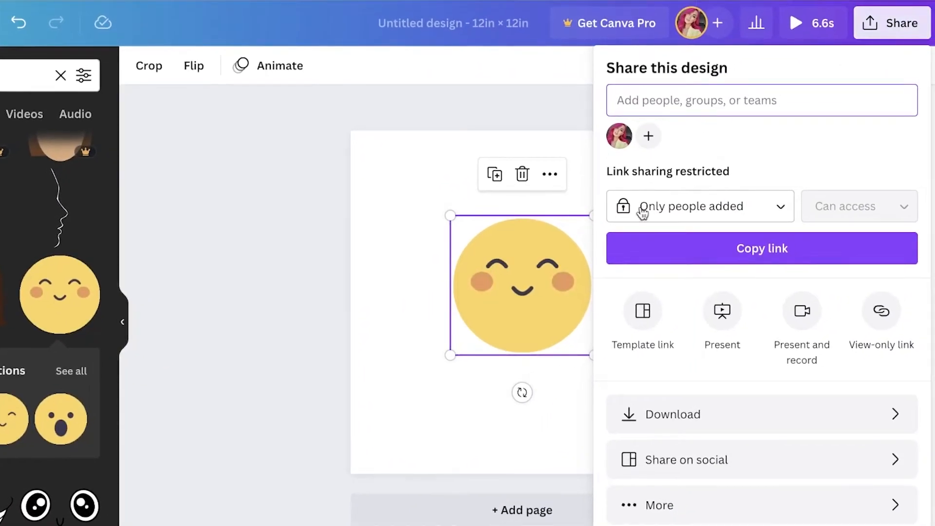
left_click(703, 414)
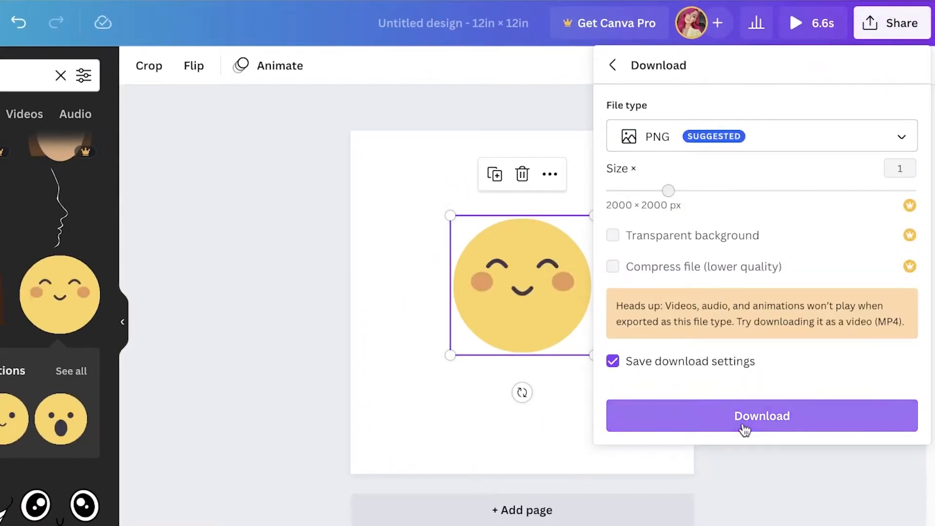
left_click(744, 428)
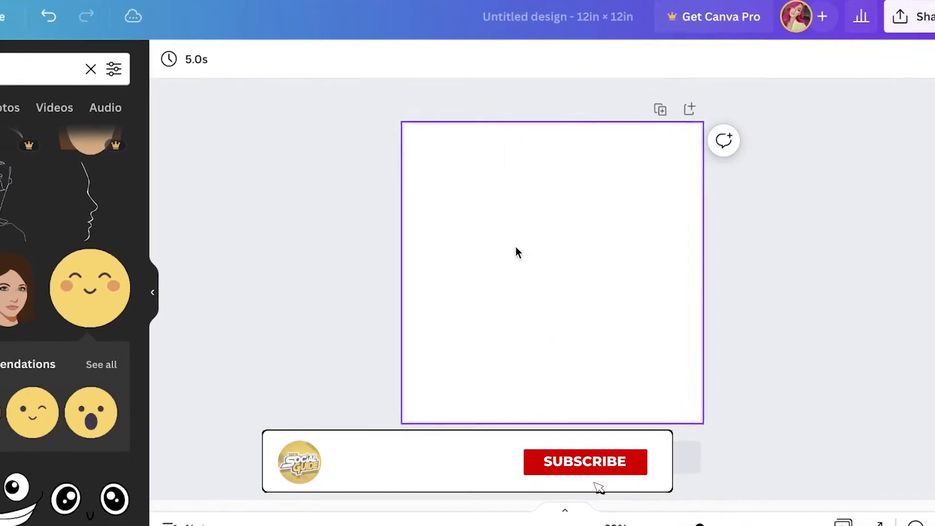
Step: Place the yellow smiley with brown oval eyes in the upper middle of the emptied page and download it as a PNG
left_click(106, 171)
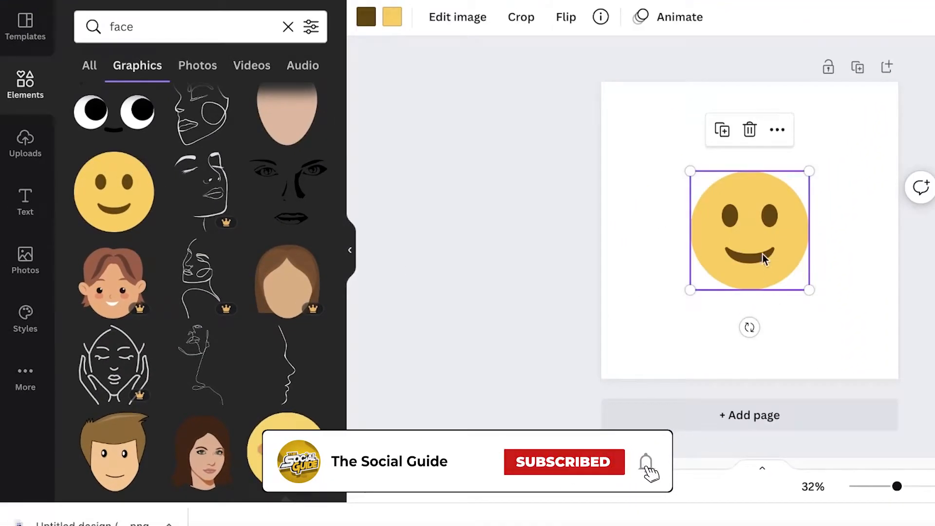
left_click_drag(762, 254, 762, 224)
left_click(931, 2)
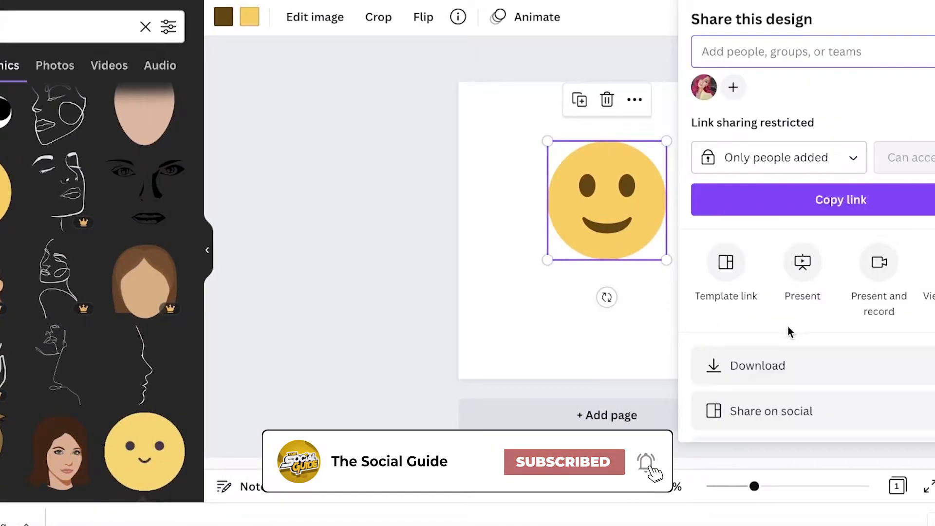
left_click(757, 365)
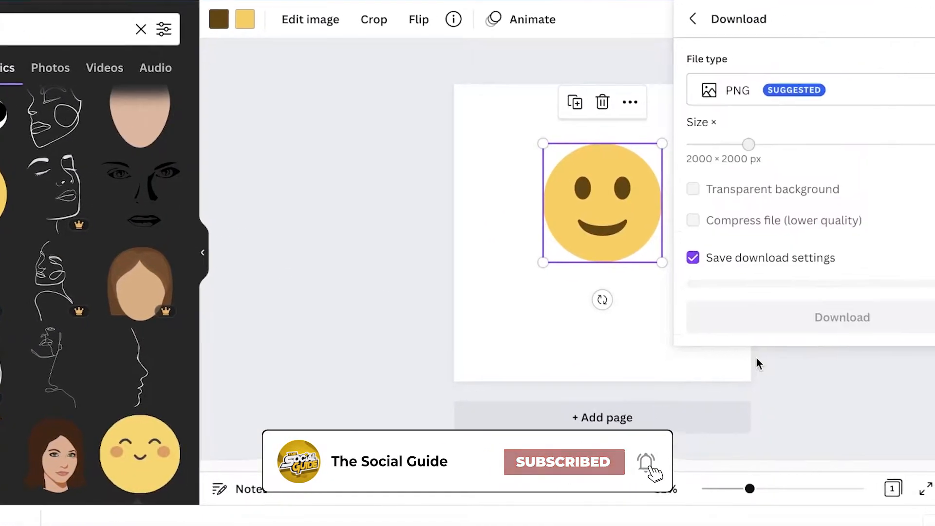
left_click(805, 315)
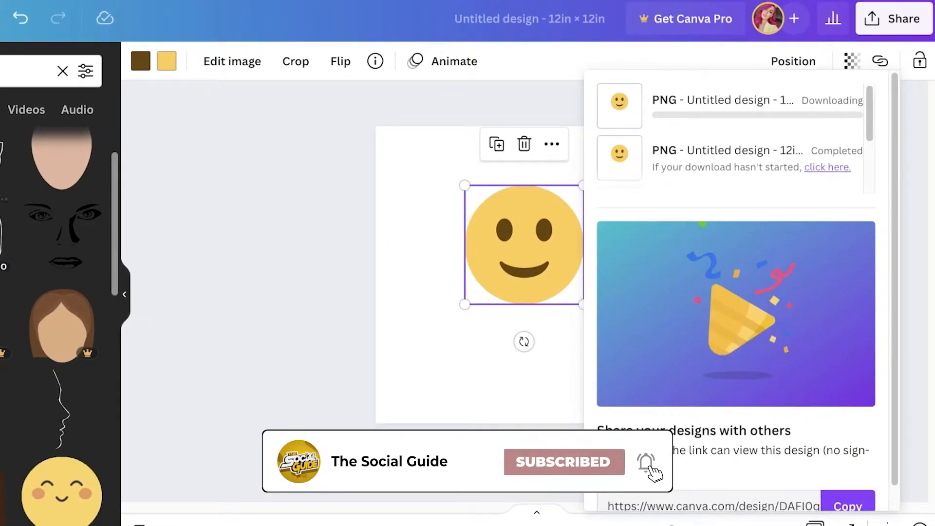
Step: Find the free "Woman Face" graphic among the face results and replace the smiley on the page with it
scroll(68, 367, "down", 11)
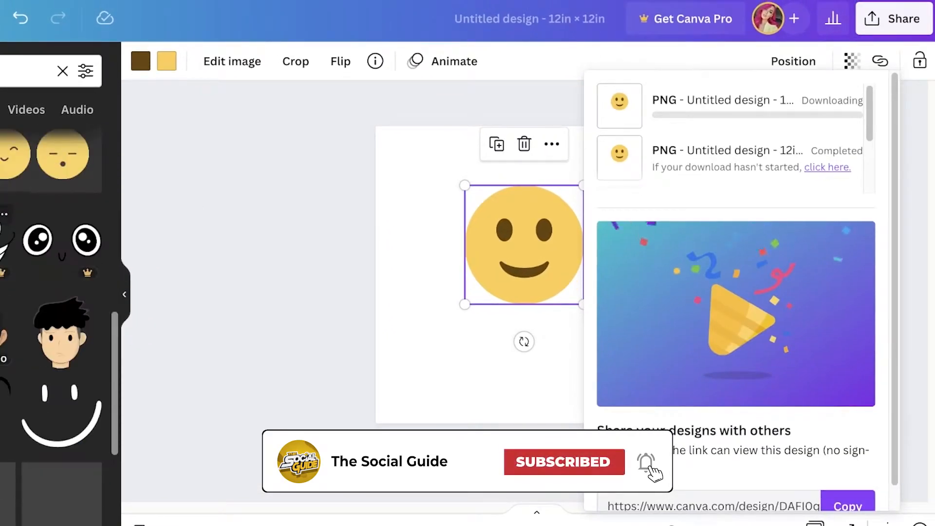
scroll(69, 367, "up", 4)
scroll(70, 403, "down", 1)
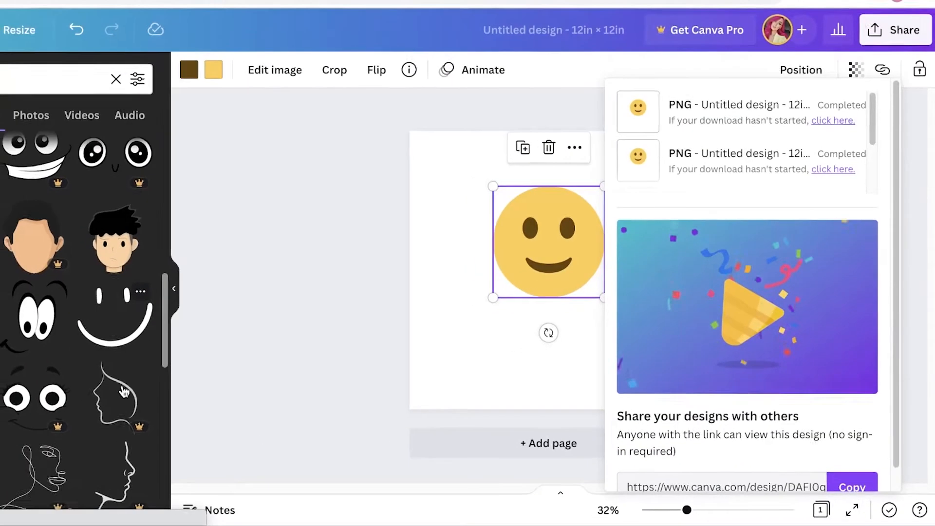
scroll(124, 392, "down", 3)
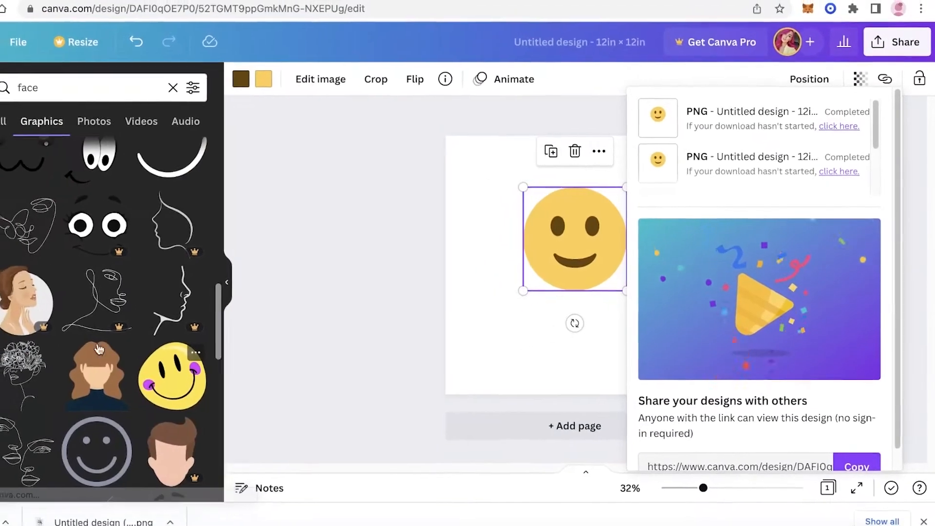
scroll(19, 418, "down", 4)
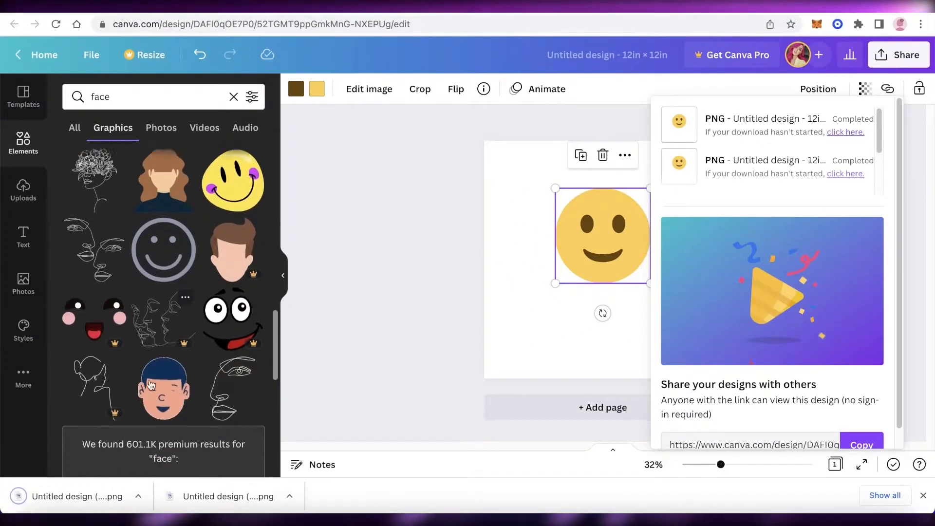
scroll(151, 385, "down", 3)
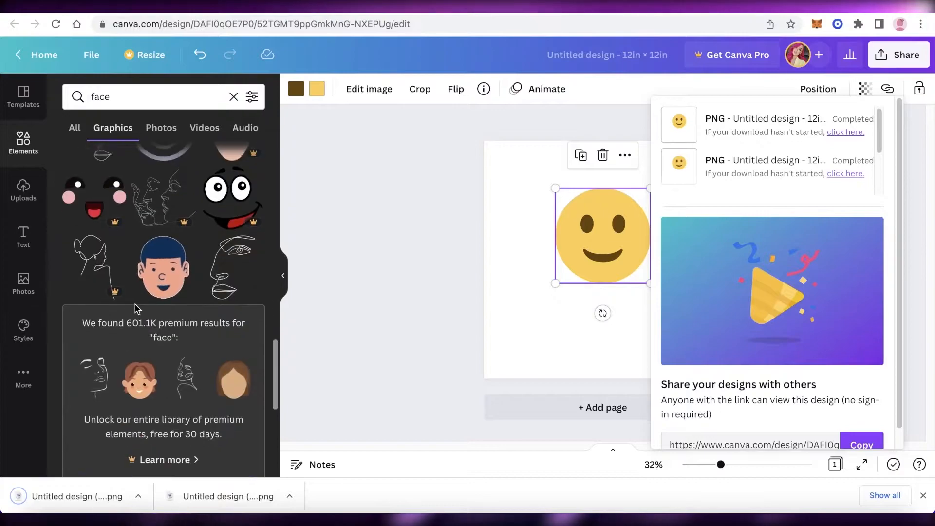
scroll(166, 322, "down", 6)
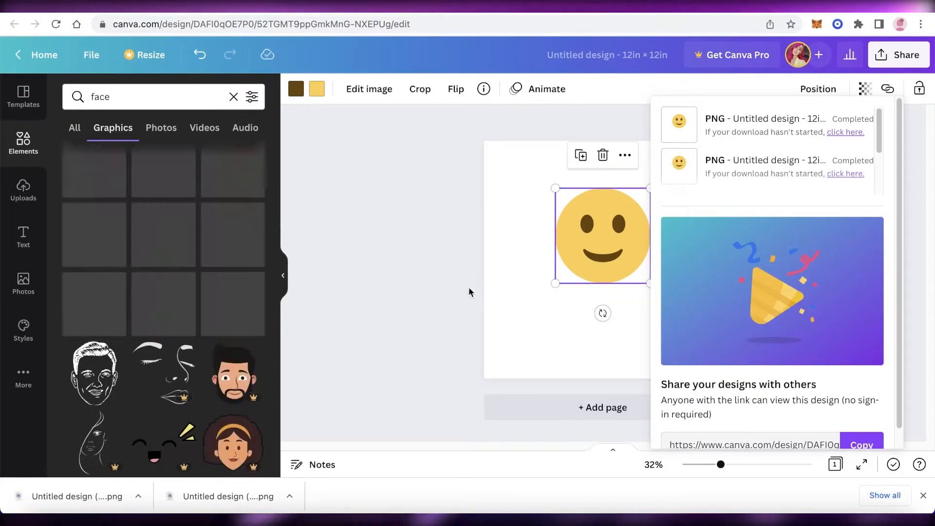
scroll(95, 325, "down", 3)
scroll(96, 325, "up", 4)
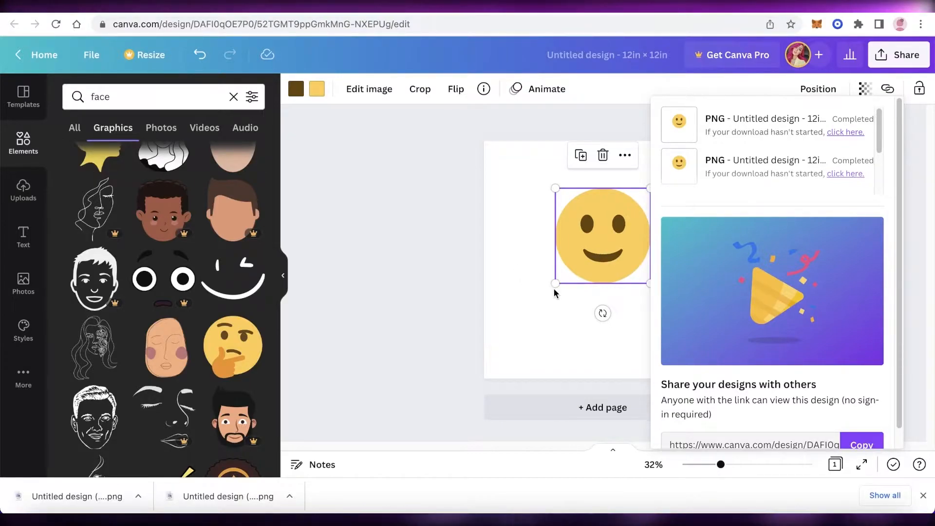
left_click(185, 325)
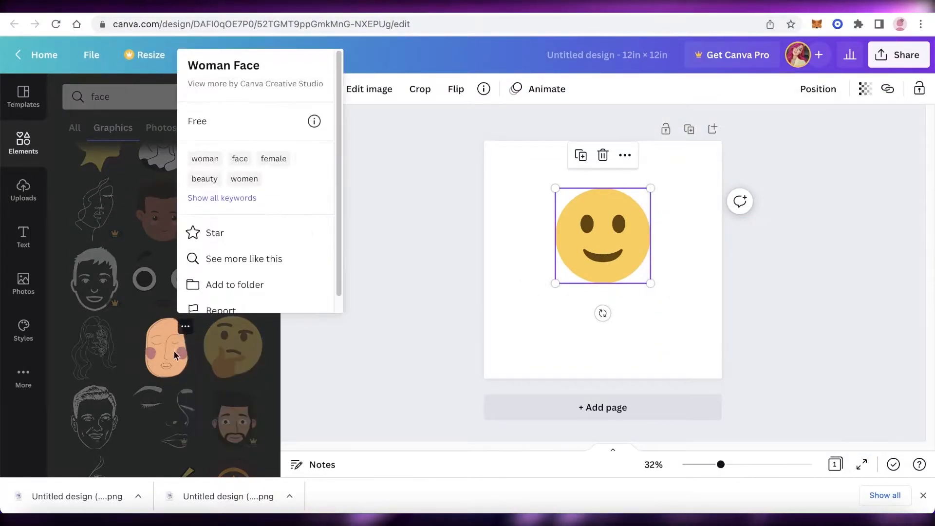
left_click(174, 351)
left_click(597, 209)
key("Delete")
Step: Enlarge the woman face graphic and position it in the upper middle of the page
left_click_drag(626, 258, 623, 239)
left_click_drag(643, 194, 677, 160)
left_click_drag(608, 220, 596, 237)
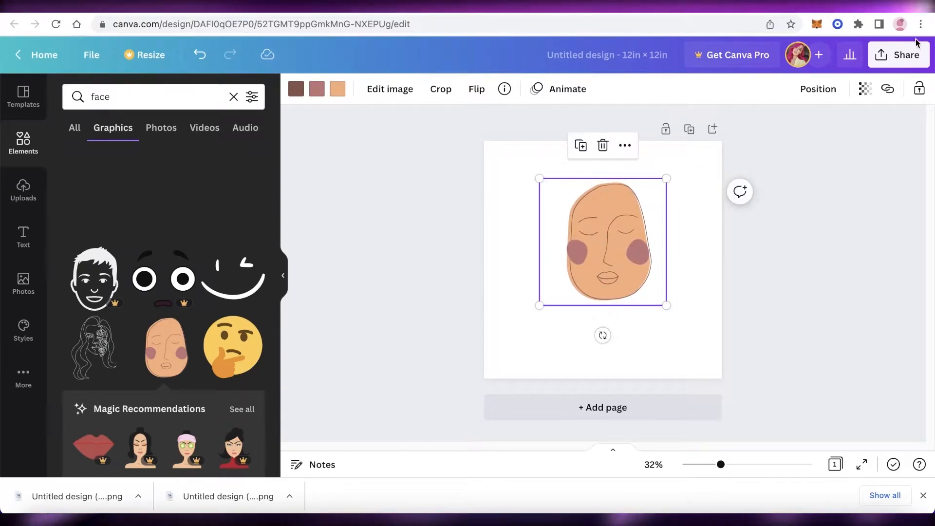
Step: Download the woman face design as a PNG
left_click(885, 62)
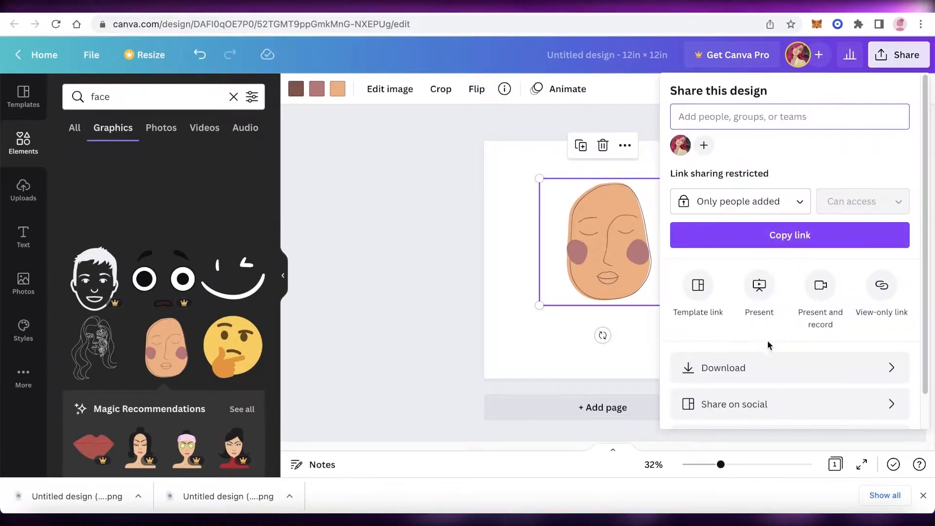
left_click(741, 364)
left_click(750, 324)
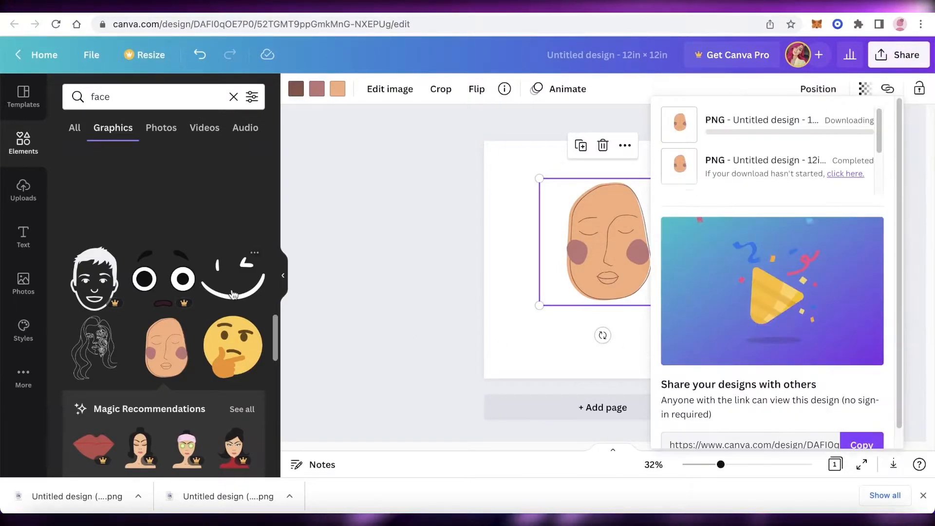
scroll(231, 298, "down", 10)
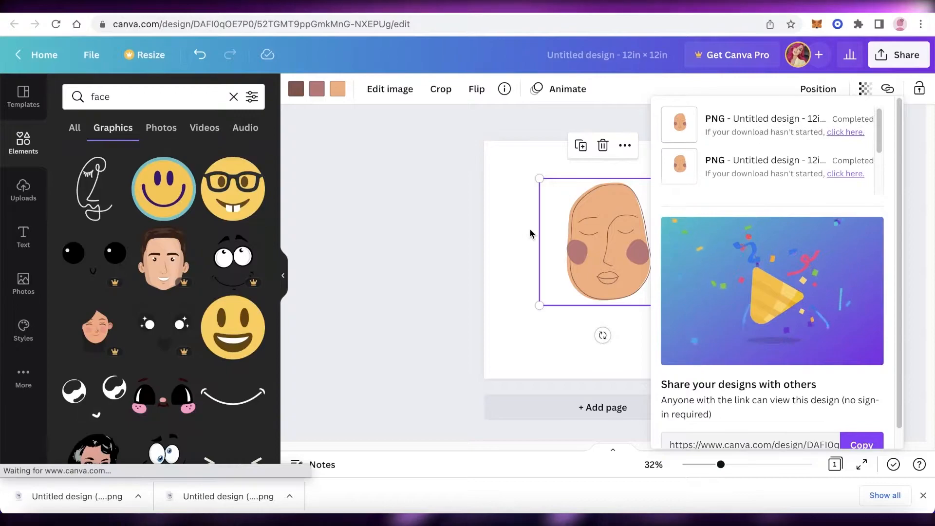
Step: Switch to NFT Art Generator and add the three downloaded face PNG images to the face layer
key("ctrl+Tab")
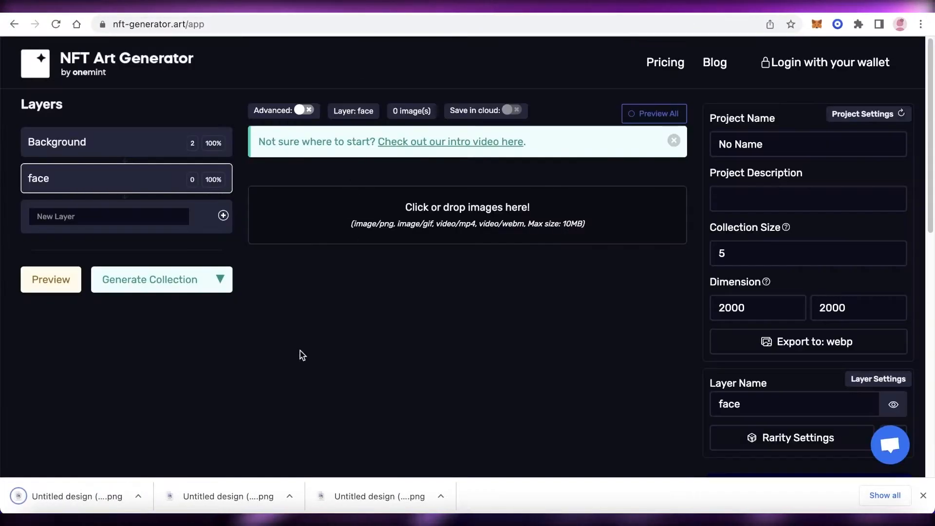
left_click_drag(375, 494, 438, 243)
left_click_drag(227, 498, 382, 322)
left_click_drag(115, 497, 402, 360)
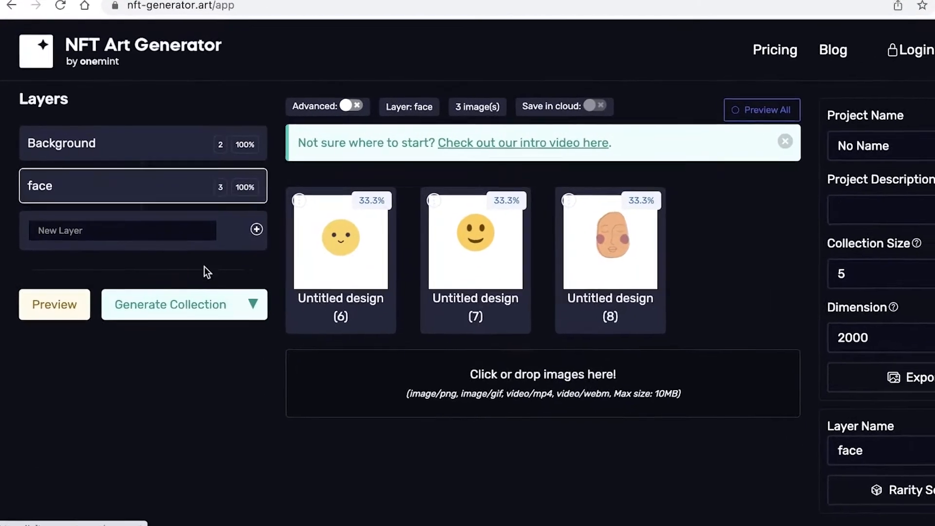
Step: Create a new layer named "Body" below the face layer
left_click(123, 216)
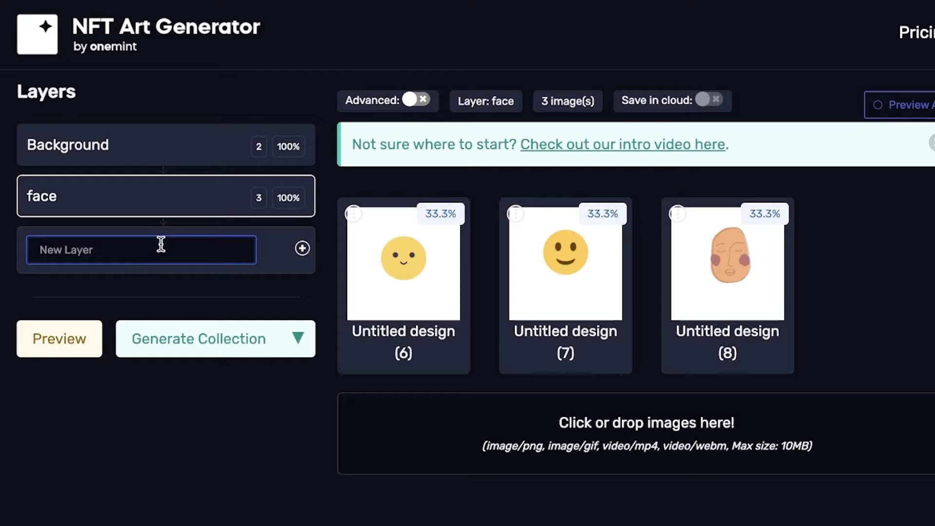
type("Body")
key("Return")
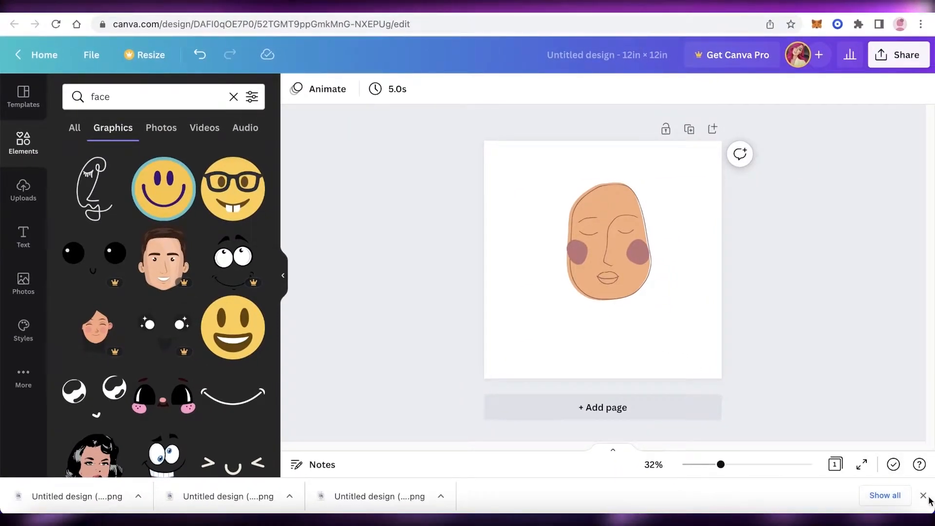
Step: Return to the Canva design and search the elements for "pilot"
left_click(922, 495)
left_click(26, 146)
left_click(165, 95)
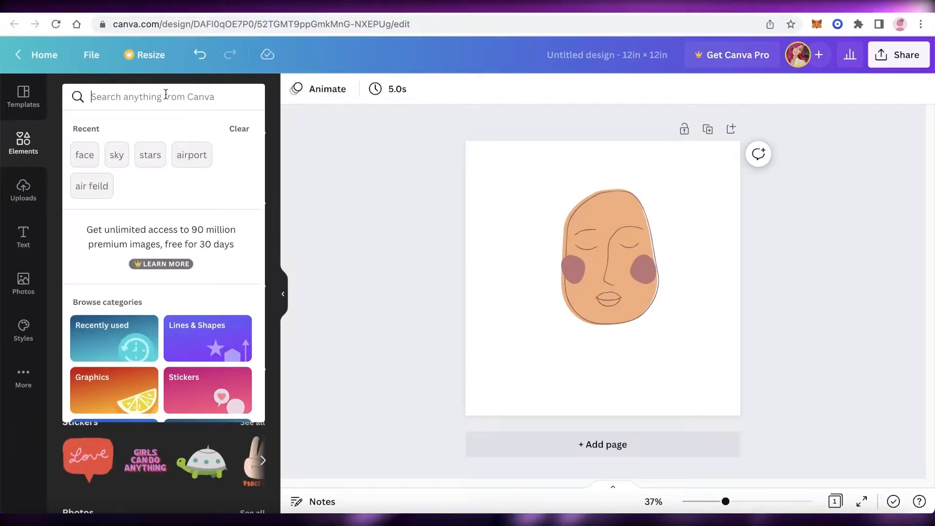
type("pilot")
key("Return")
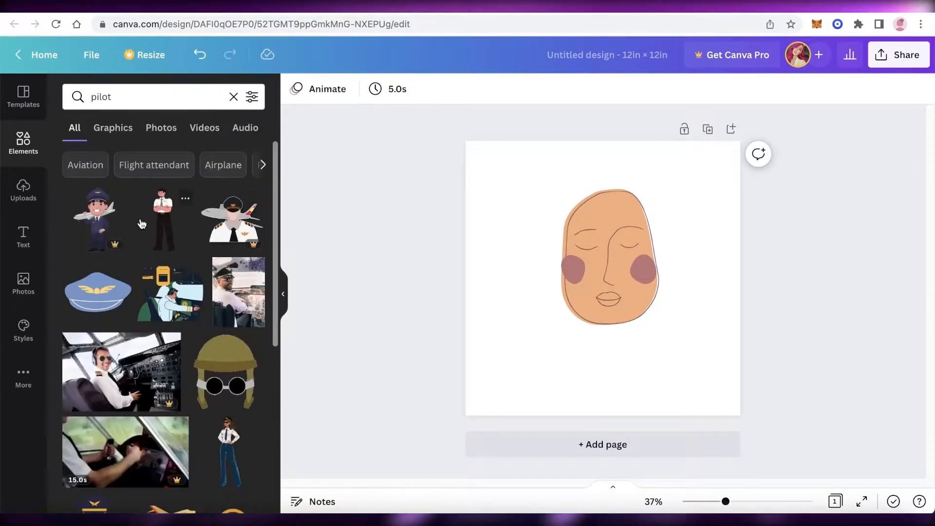
Step: Add the standing pilot with crossed arms, enlarged and layered behind the woman face as its body
left_click(163, 219)
left_click_drag(609, 284, 608, 390)
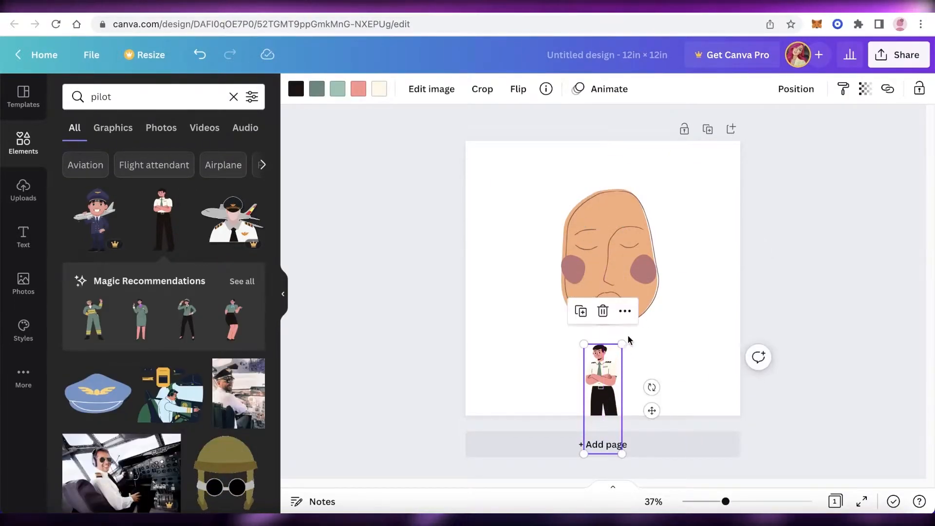
left_click_drag(623, 344, 716, 224)
left_click_drag(612, 298, 602, 339)
right_click(598, 341)
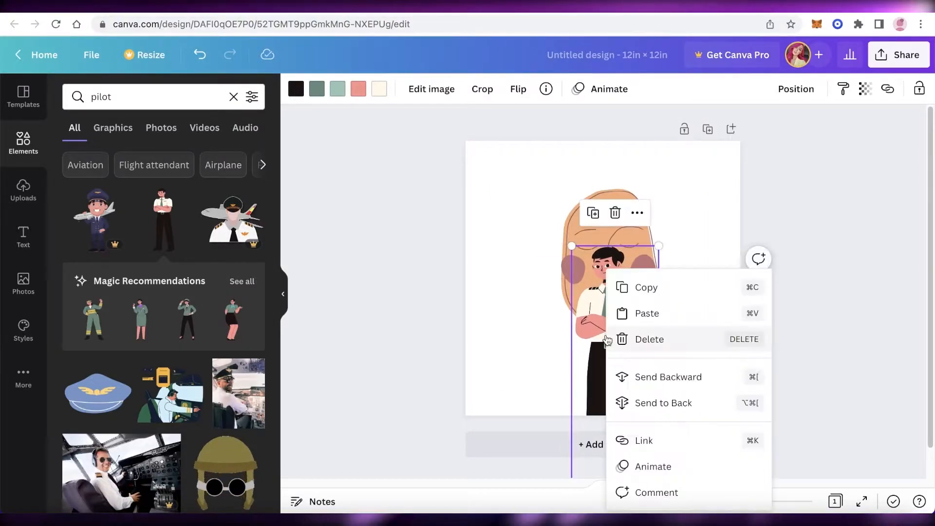
left_click(652, 377)
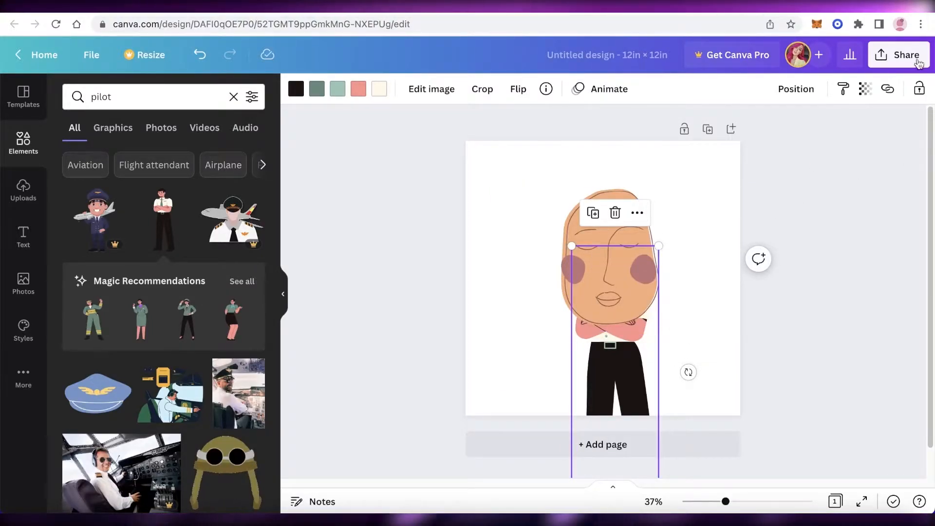
Step: Delete the woman face from the page and download the remaining pilot body as a PNG
left_click(577, 243)
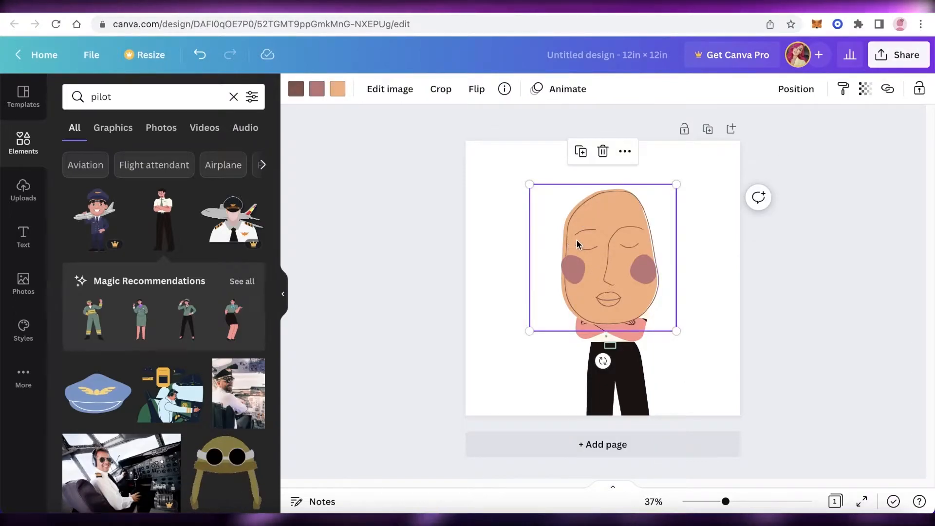
key("Delete")
left_click(898, 55)
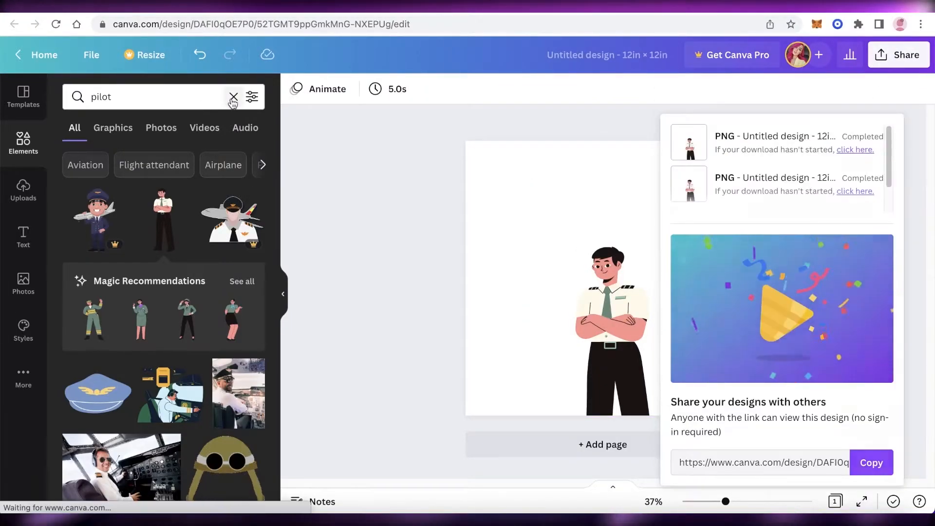
Step: Clear the pilot from the page and search the elements for "artist"
left_click(233, 97)
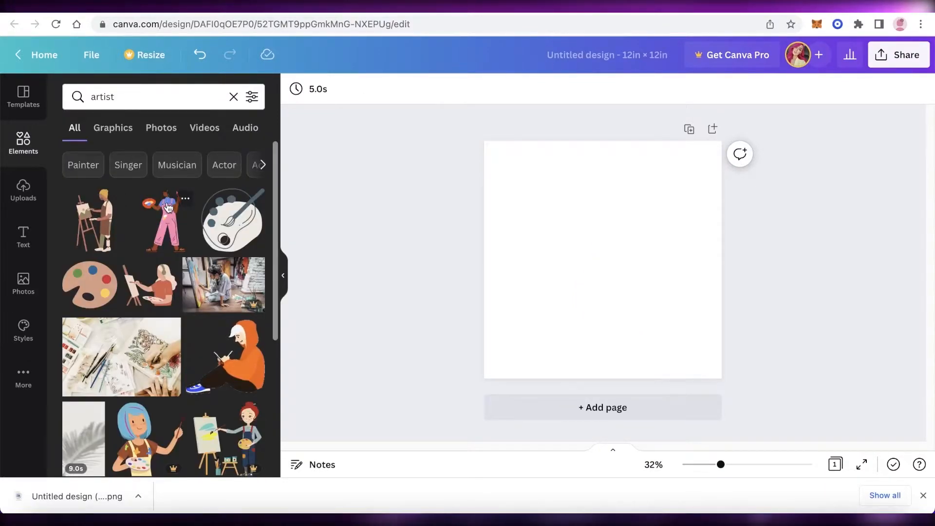
Step: Add the artist in pink overalls holding a palette, enlarge her on the page, and download the body image as a PNG
scroll(168, 207, "down", 5)
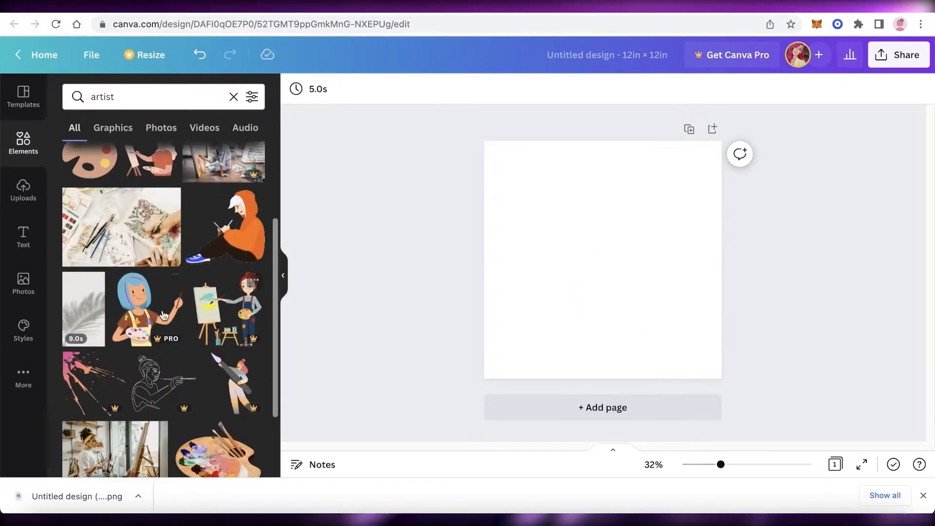
scroll(143, 336, "down", 5)
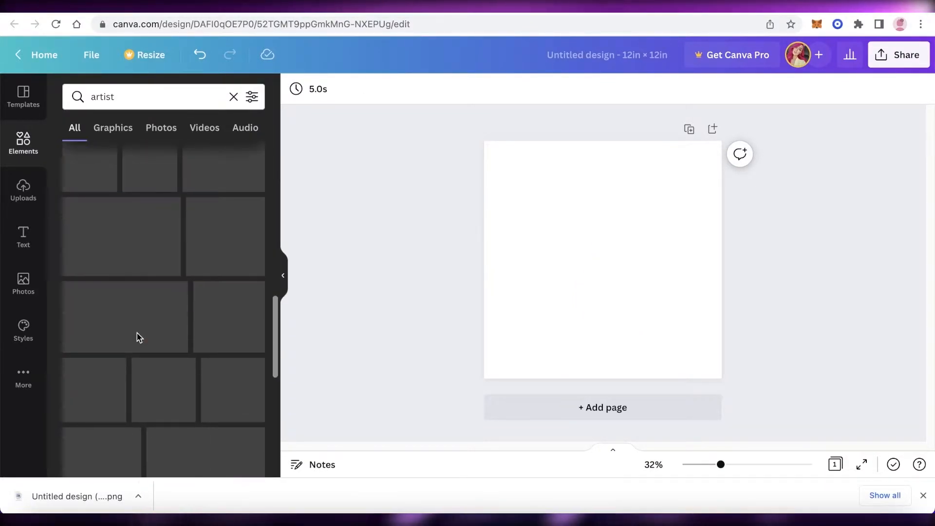
scroll(138, 348, "down", 4)
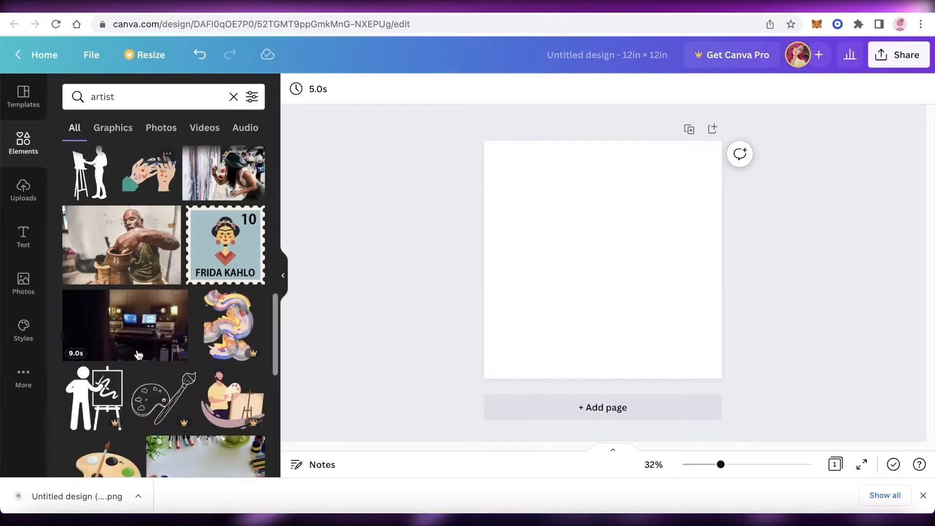
left_click_drag(596, 358, 603, 343)
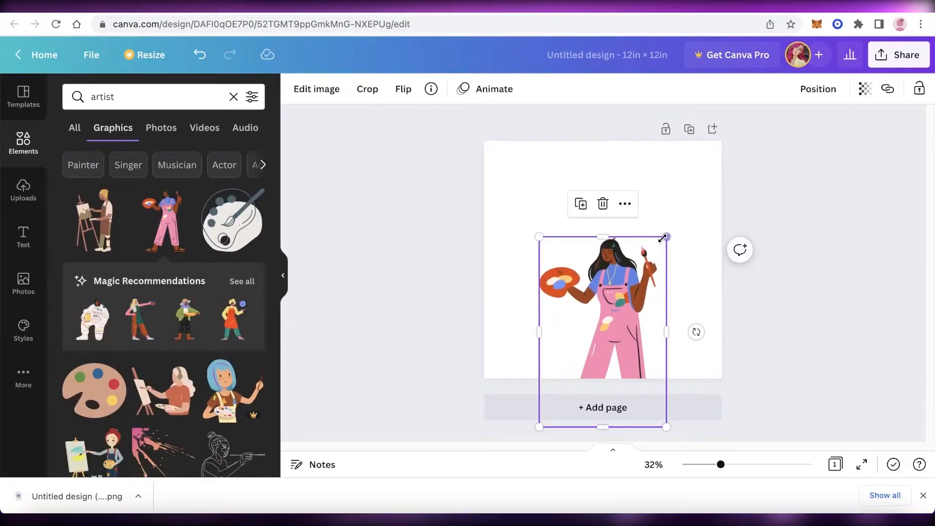
left_click_drag(662, 238, 666, 217)
left_click(922, 52)
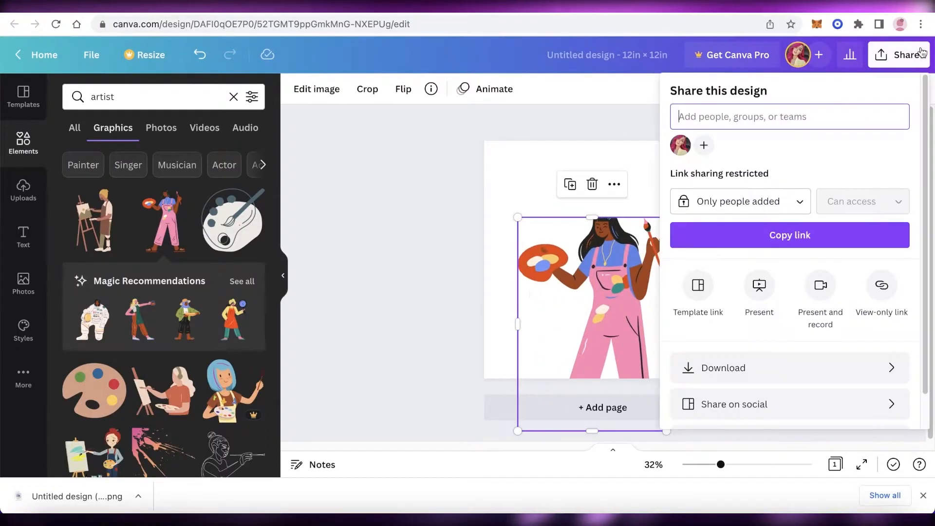
left_click(759, 363)
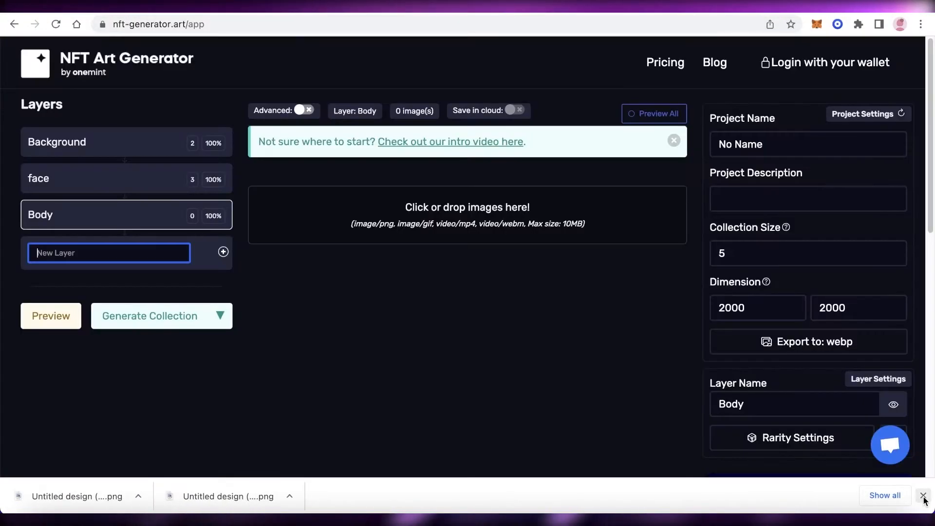
Step: Switch to NFT Art Generator, upload the pilot and artist PNGs to the Body layer, and preview a sample NFT
left_click_drag(281, 479, 390, 219)
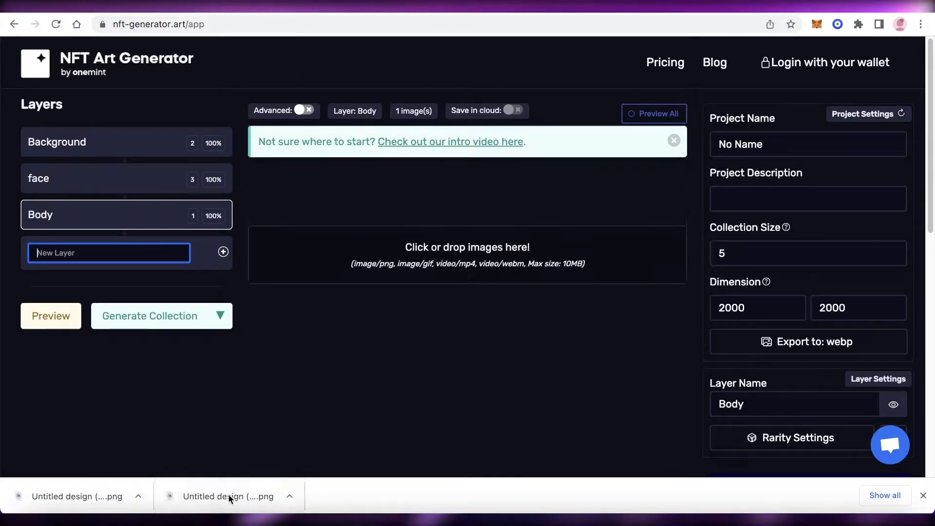
left_click_drag(131, 494, 458, 346)
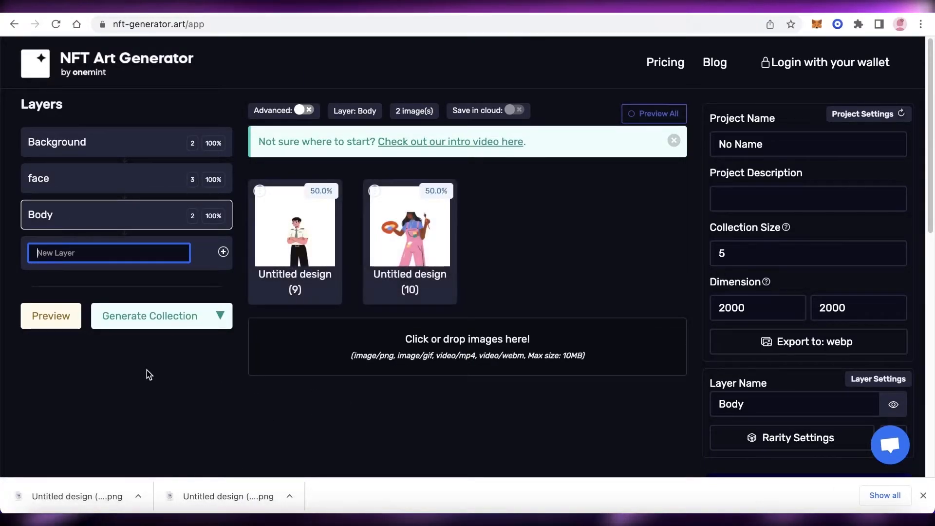
left_click(29, 323)
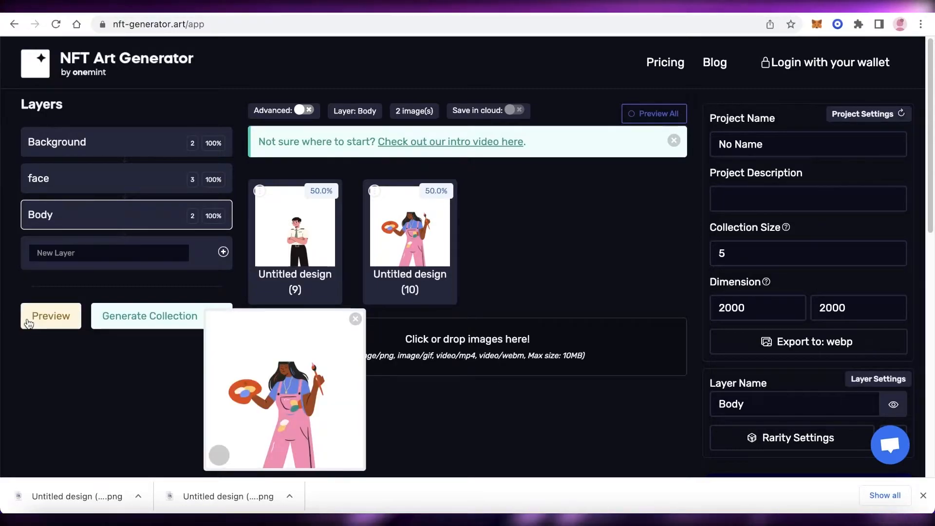
scroll(326, 317, "down", 10)
scroll(355, 320, "up", 10)
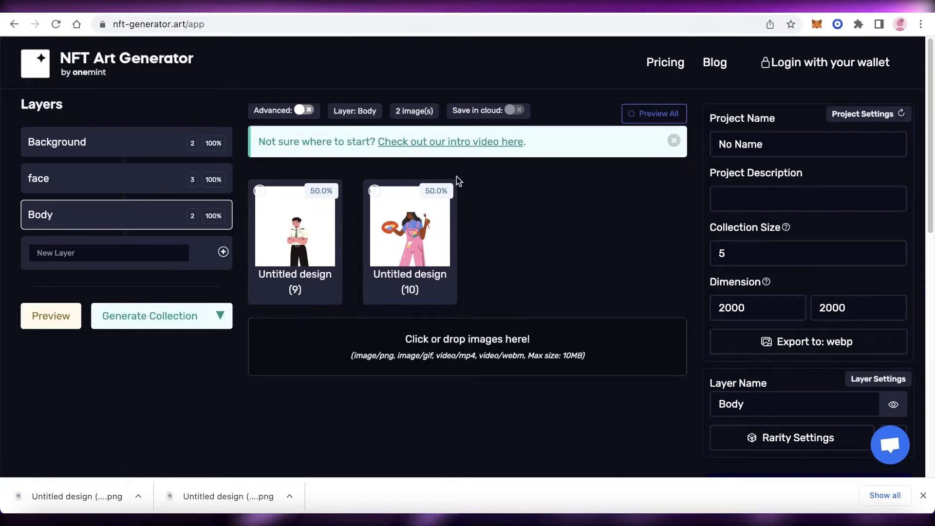
Step: Name the project "Faces" and enter the description "A unique take on the face"
left_click(923, 495)
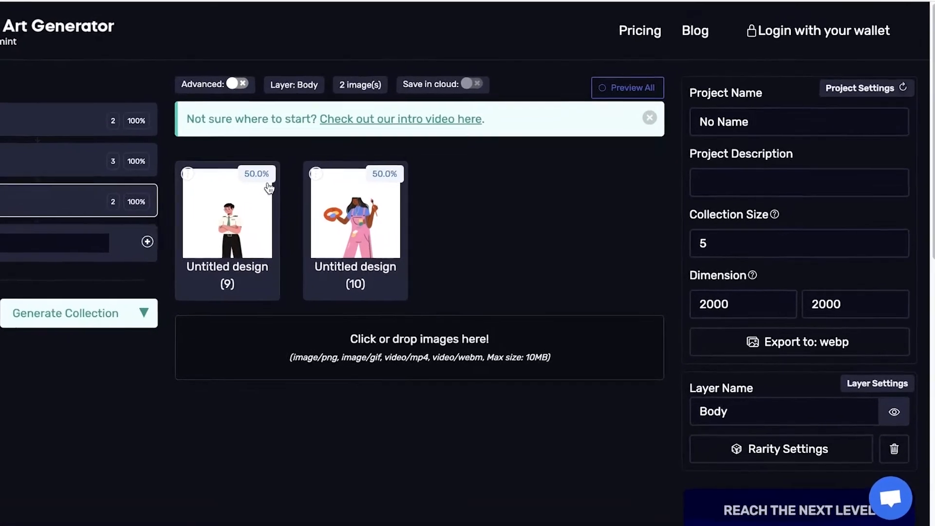
left_click(817, 128)
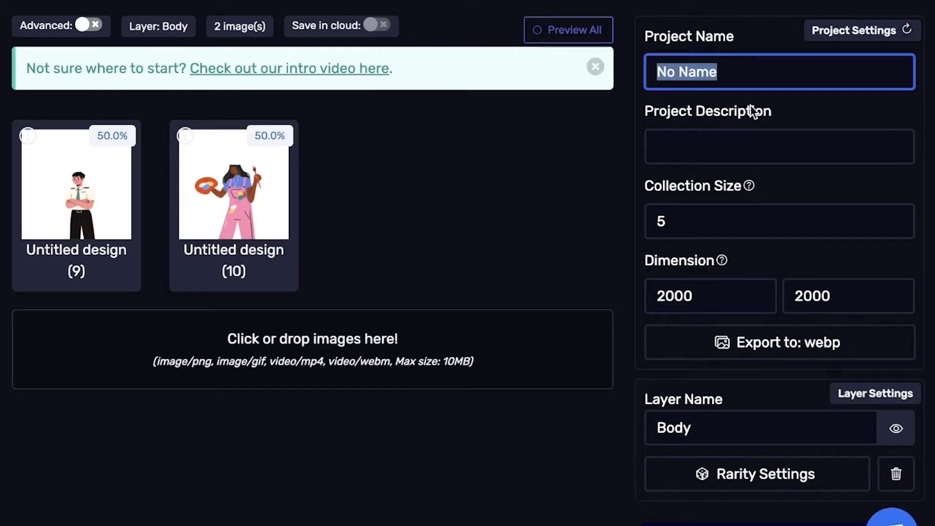
left_click(796, 137)
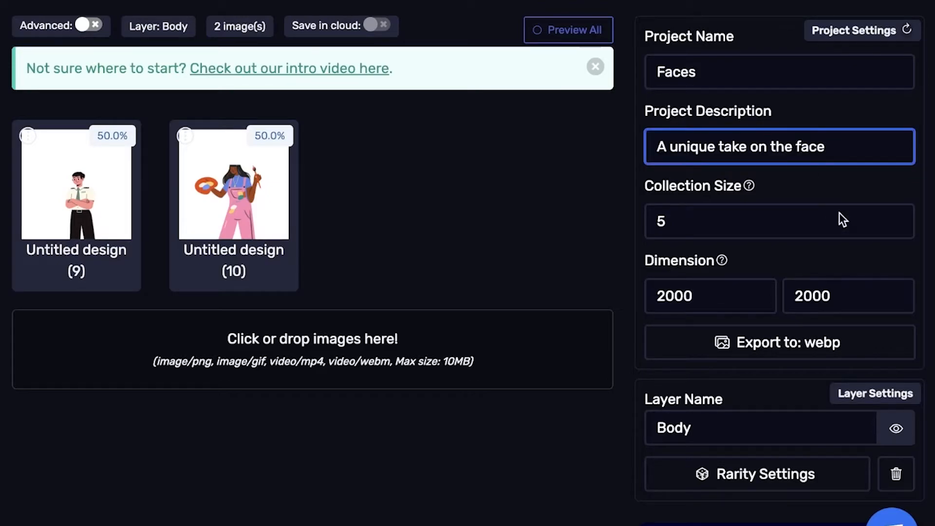
Step: Set the collection size to 52
left_click(817, 229)
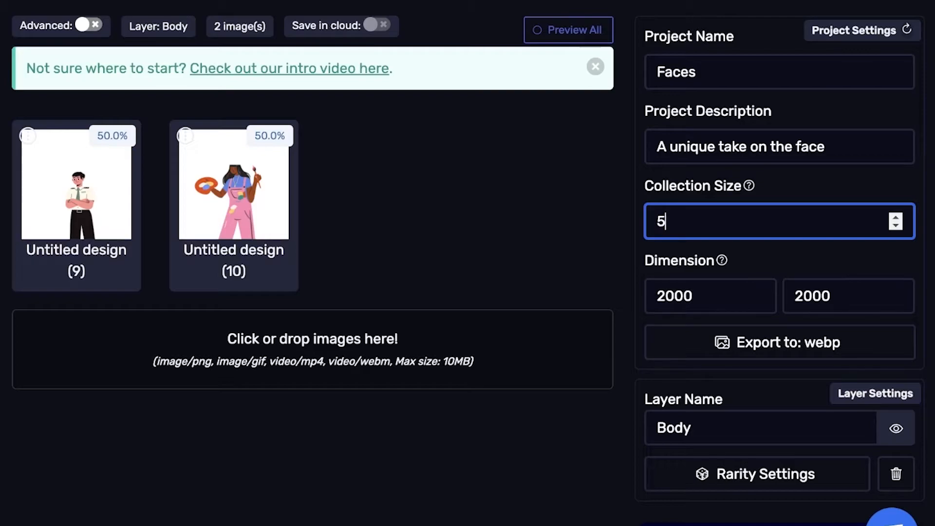
left_click(896, 225)
key("Tab")
left_click(895, 220)
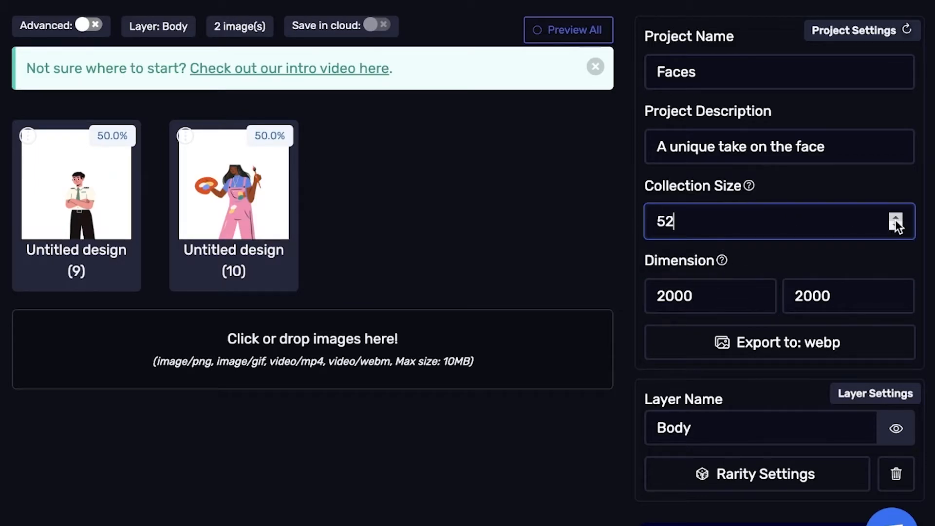
left_click(897, 225)
left_click(897, 216)
left_click(701, 273)
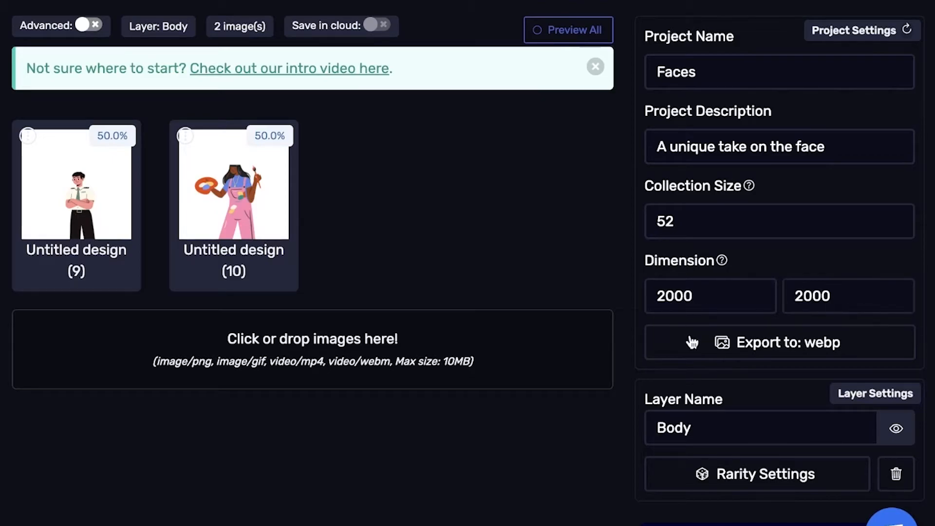
Step: Set the collection size to 5, generate the collection, and dismiss the e-mail request for its download
scroll(782, 230, "down", 3)
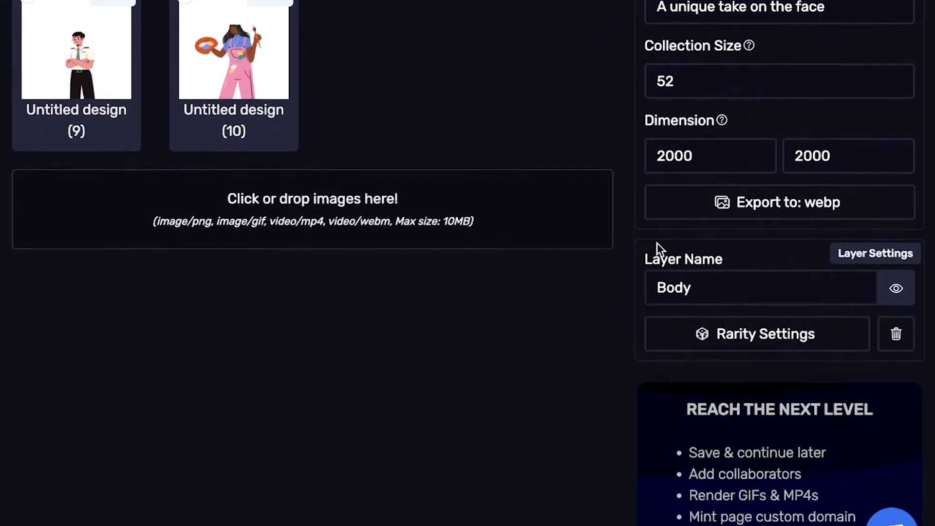
scroll(768, 242, "down", 2)
scroll(567, 256, "up", 4)
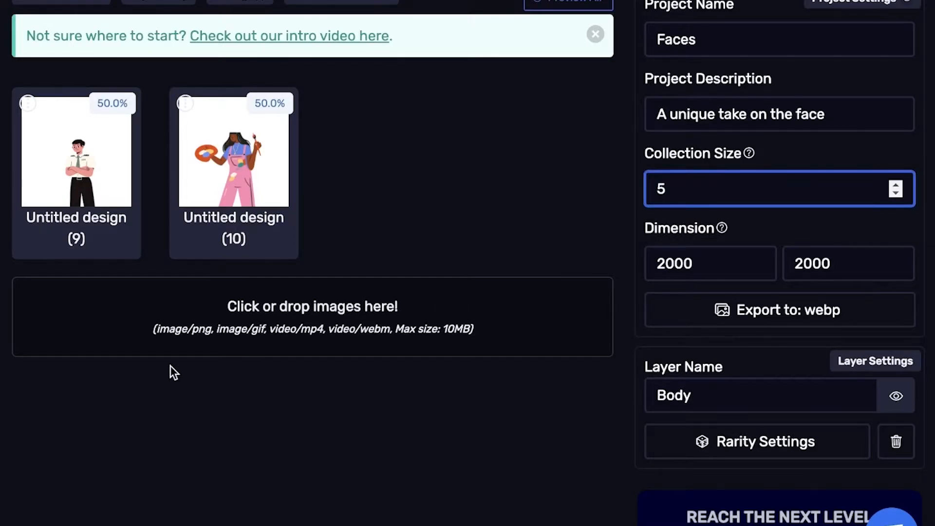
left_click(60, 293)
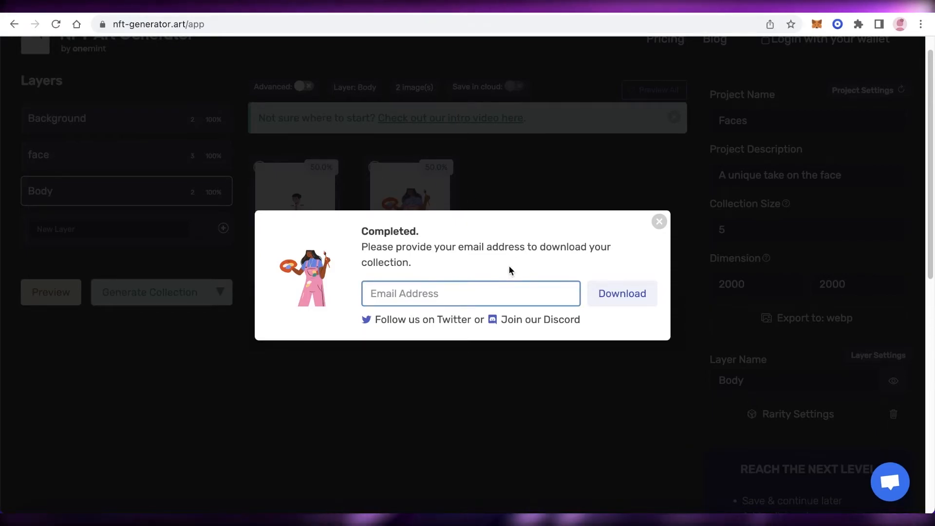
scroll(574, 229, "down", 3)
left_click(660, 222)
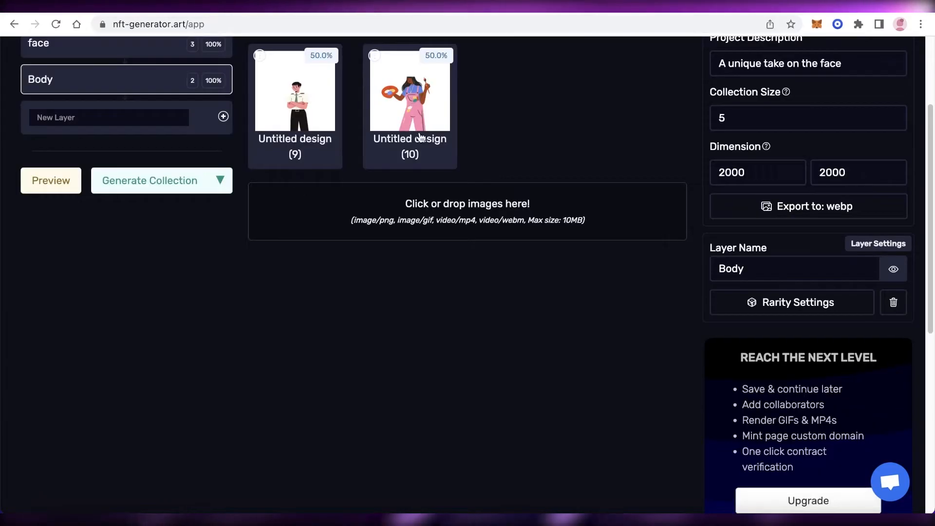
scroll(594, 182, "up", 4)
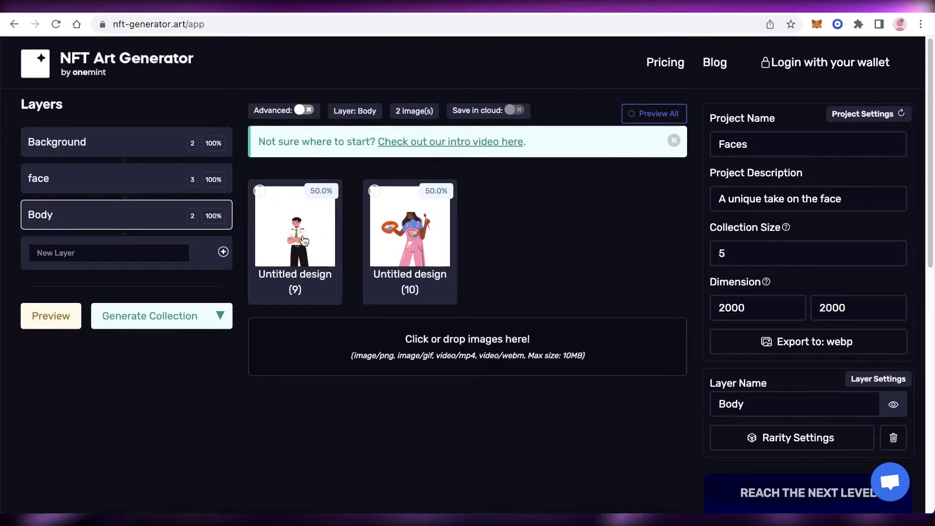
scroll(338, 171, "down", 5)
scroll(338, 171, "up", 5)
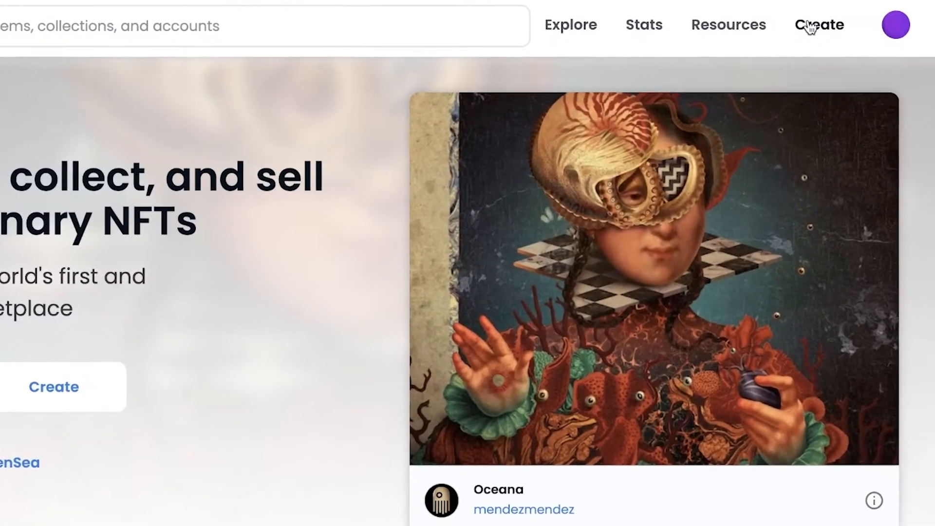
Step: Switch to OpenSea, start a new item, and open the file selection for its media
left_click(786, 64)
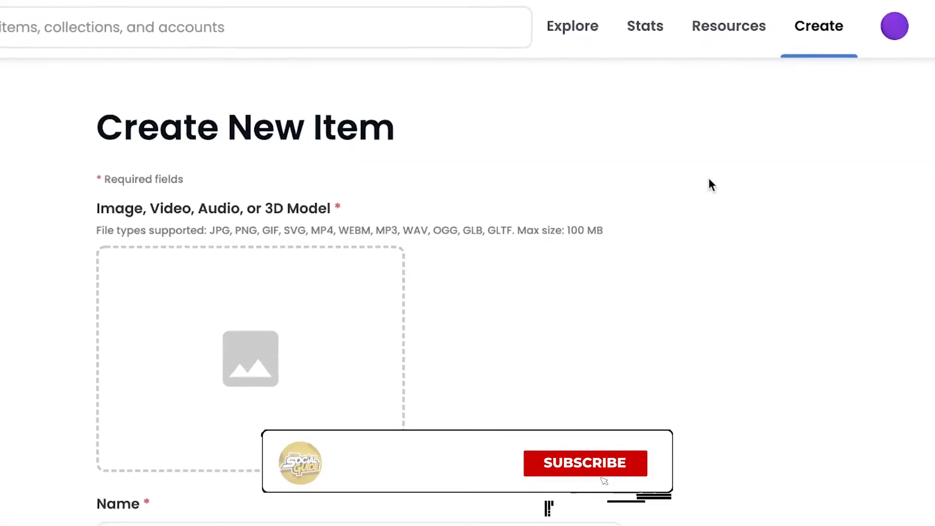
scroll(709, 184, "down", 2)
left_click(407, 254)
Step: Examine the previews of the downloaded images to find one for the new item
left_click(300, 225)
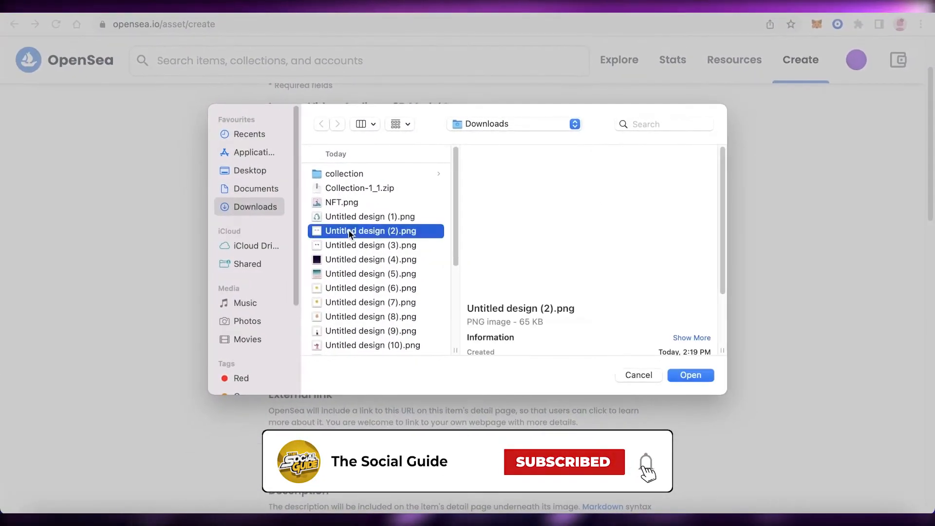
left_click(304, 210)
left_click(351, 207)
scroll(350, 207, "down", 3)
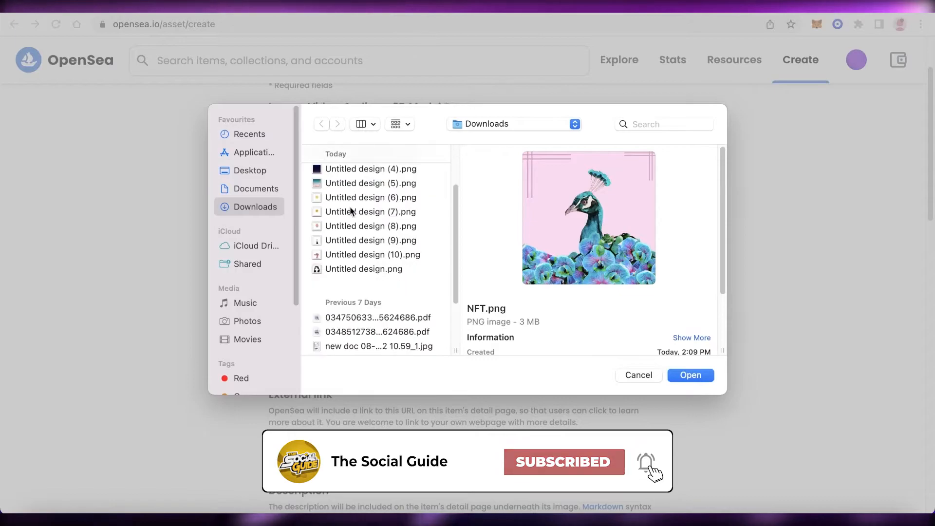
left_click(354, 250)
left_click(349, 223)
left_click(349, 211)
scroll(349, 214, "up", 3)
left_click(349, 216)
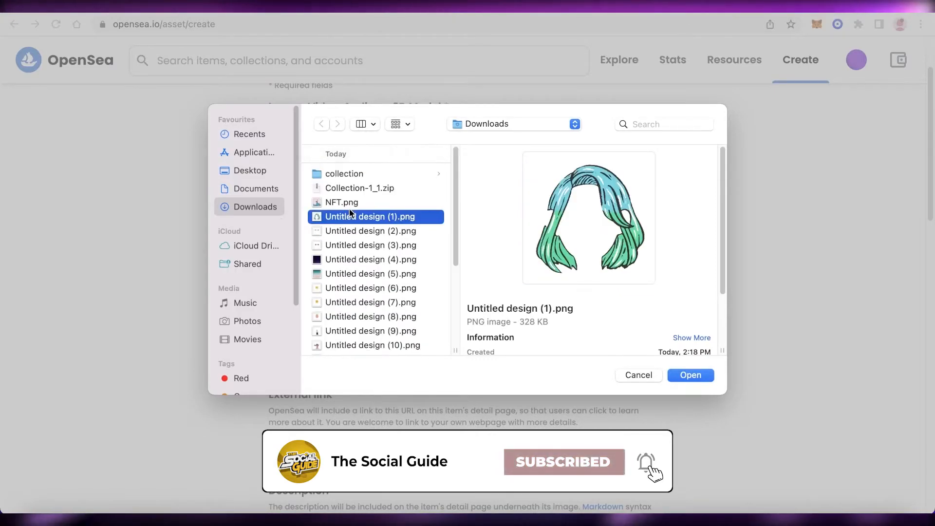
left_click(328, 274)
left_click(331, 288)
left_click(335, 258)
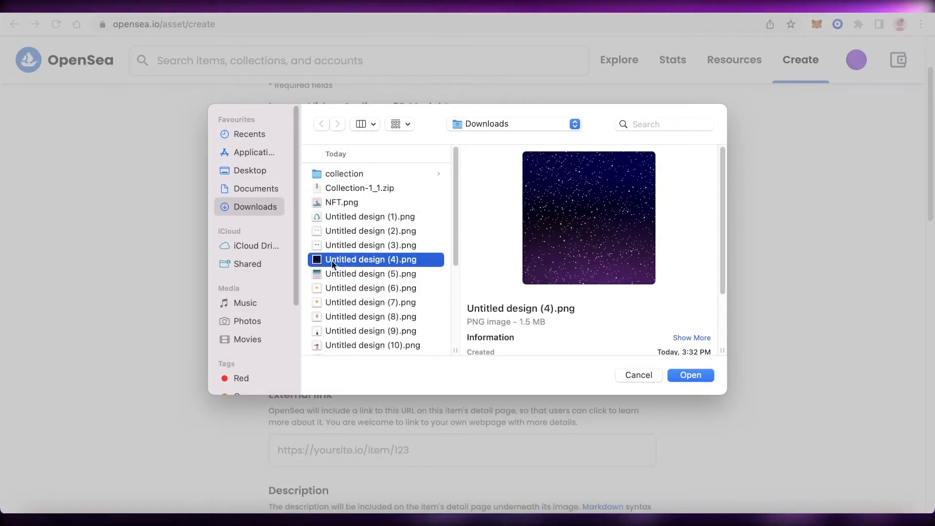
left_click(367, 231)
left_click(343, 201)
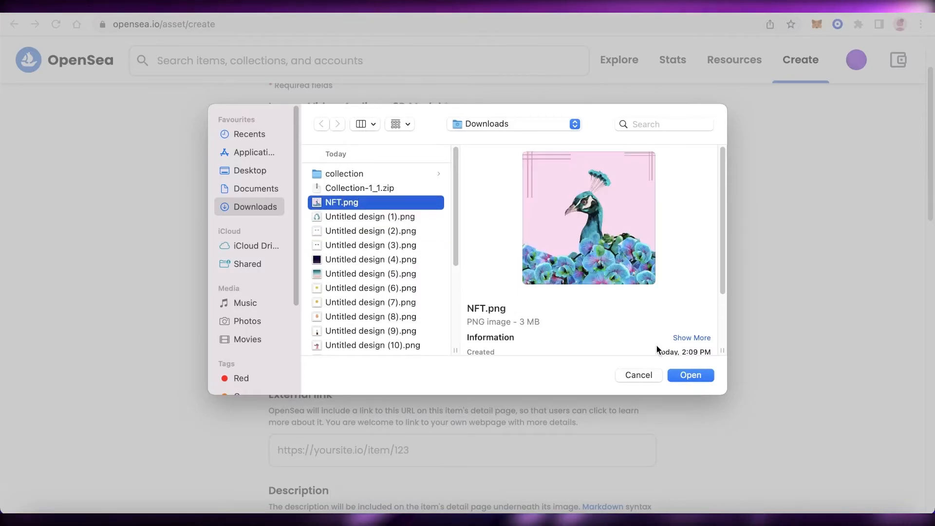
Step: Upload Untitled design (2).png as the new item's image
left_click(342, 230)
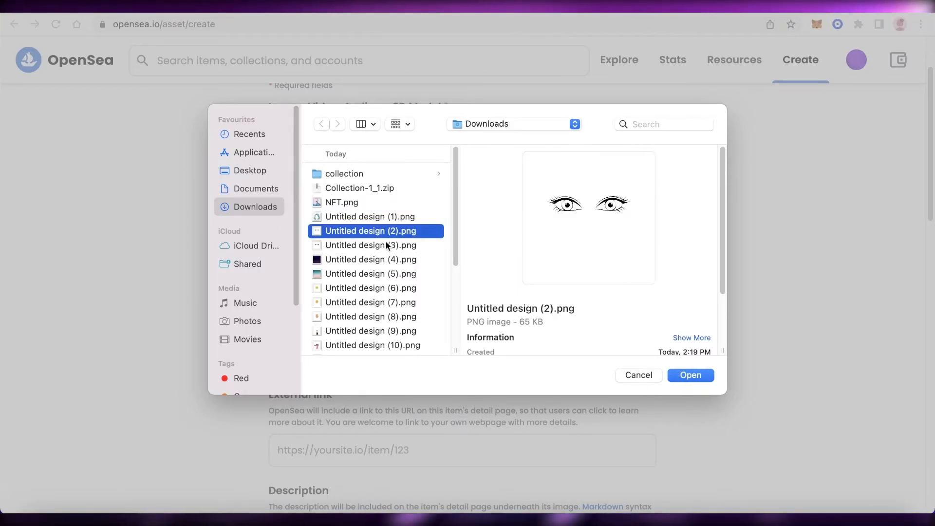
left_click(689, 375)
scroll(478, 232, "down", 8)
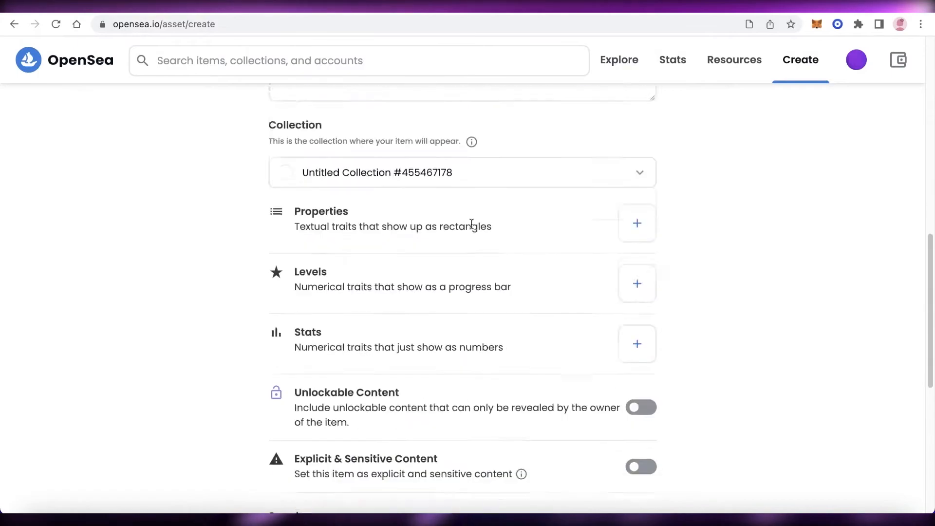
scroll(482, 165, "up", 7)
Step: Name the new item "Eyes"
left_click(357, 300)
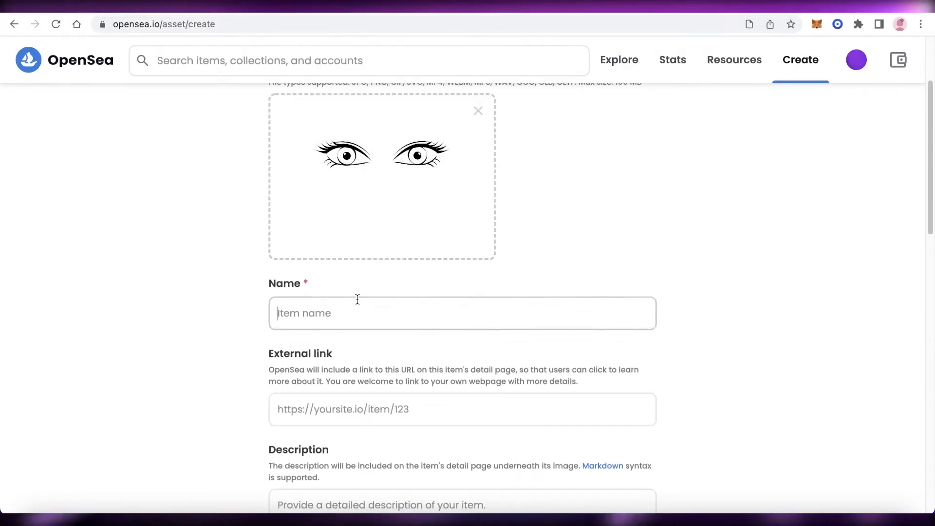
scroll(425, 265, "down", 3)
type("Eyes")
left_click(440, 338)
scroll(440, 342, "down", 4)
Step: Try the V2 collection for the item and return it to Untitled Collection #455467178
left_click(380, 304)
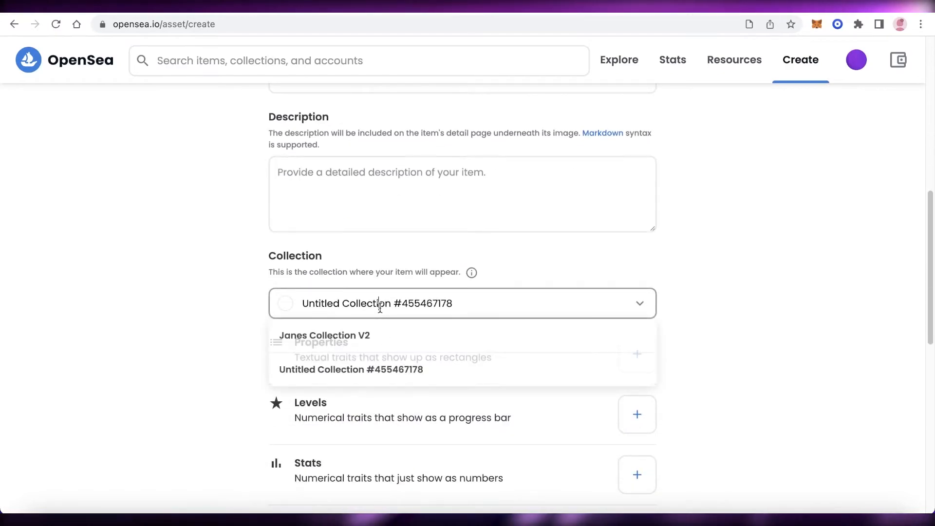
left_click(344, 336)
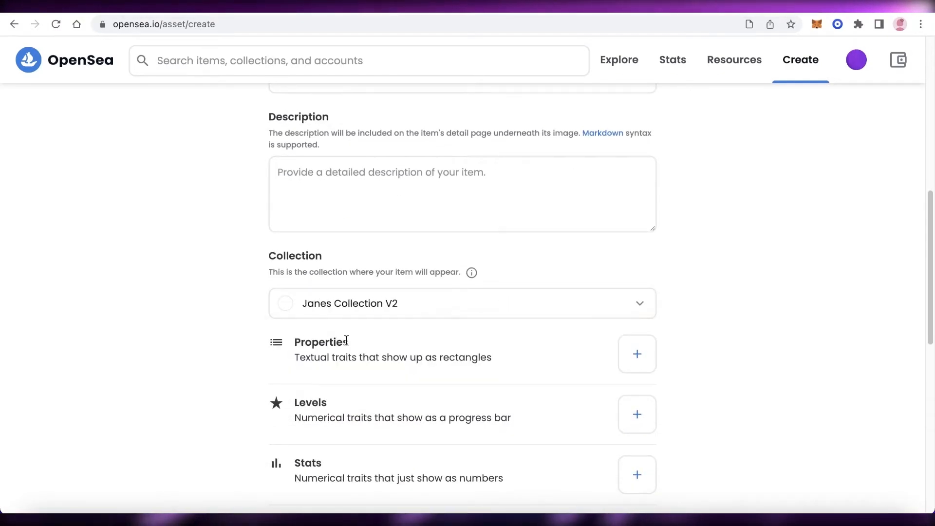
left_click(395, 292)
left_click(334, 343)
left_click(382, 304)
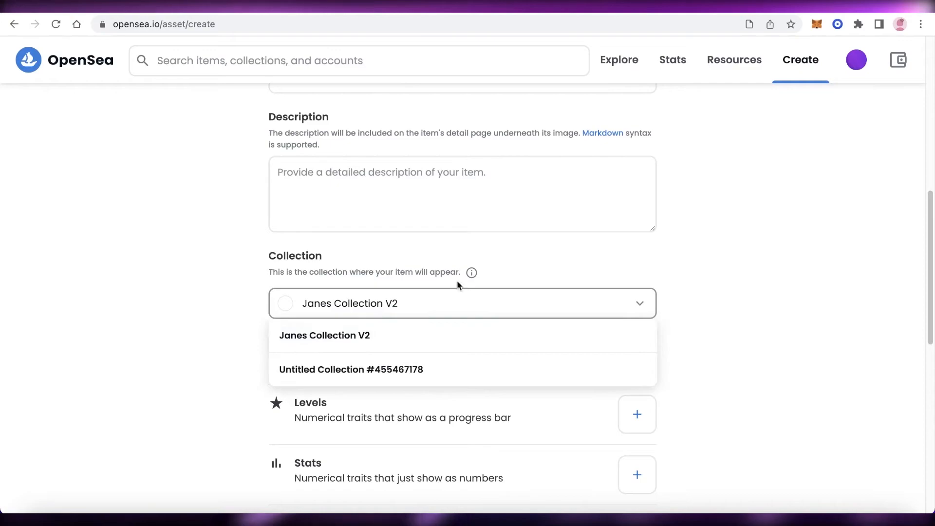
left_click(381, 368)
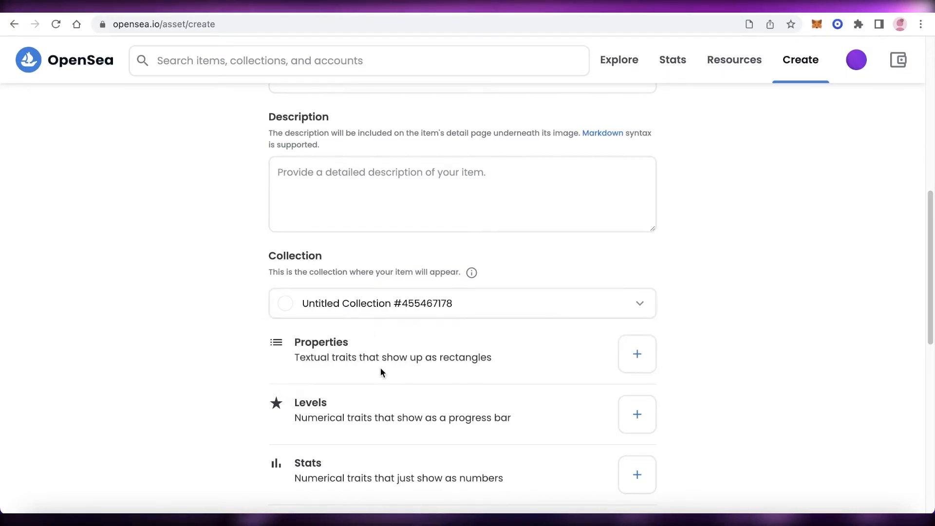
Step: Assign the new item to the V2 collection
left_click(419, 317)
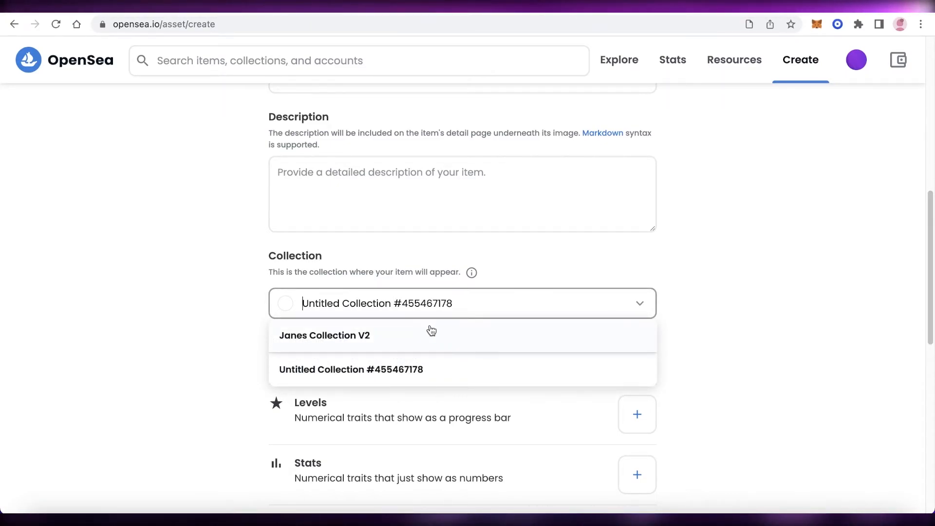
left_click(433, 333)
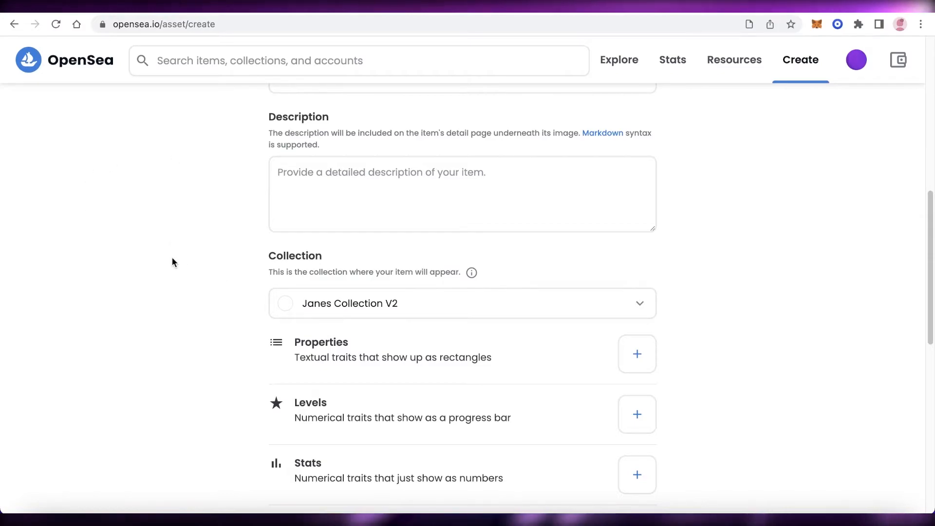
Step: Review the item's remaining settings, including traits, unlockable content, explicit content, supply and blockchain
scroll(174, 251, "down", 5)
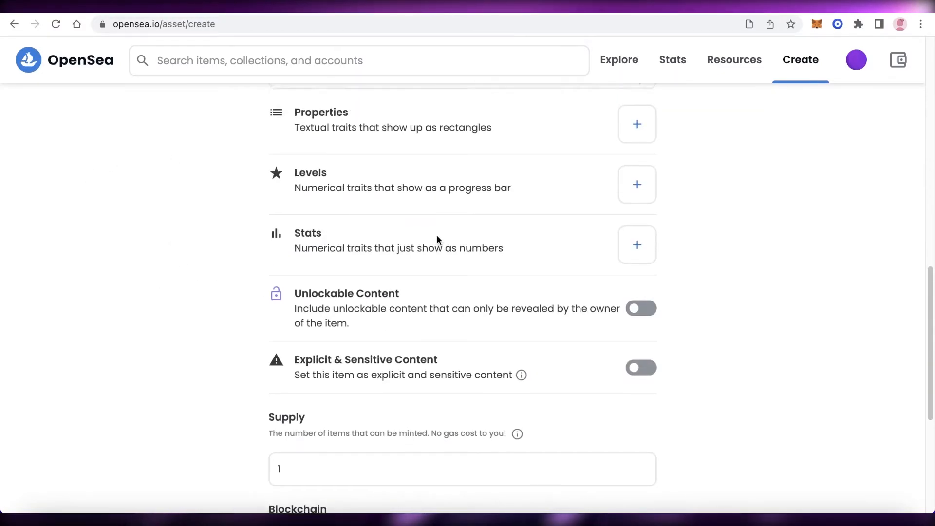
scroll(437, 235, "up", 1)
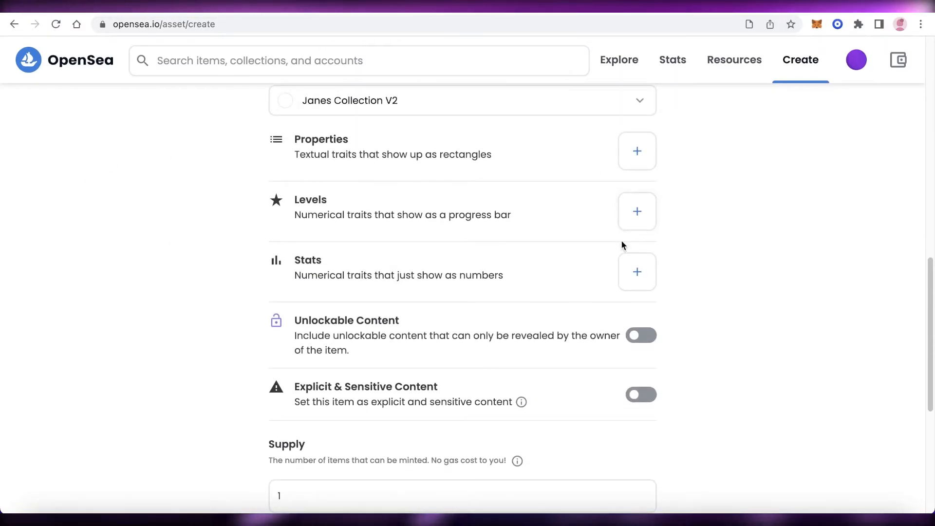
scroll(627, 232, "down", 1)
scroll(628, 236, "up", 2)
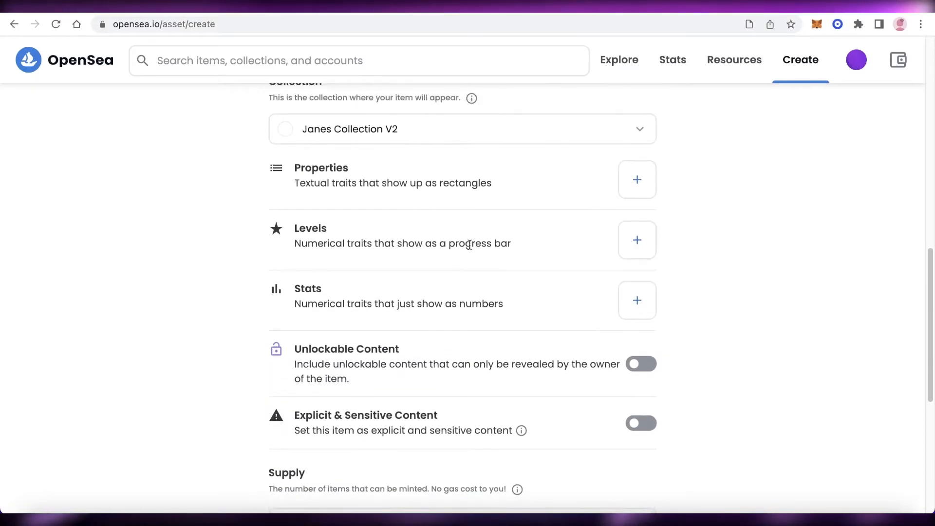
scroll(743, 295, "up", 12)
scroll(500, 261, "up", 3)
scroll(748, 249, "down", 15)
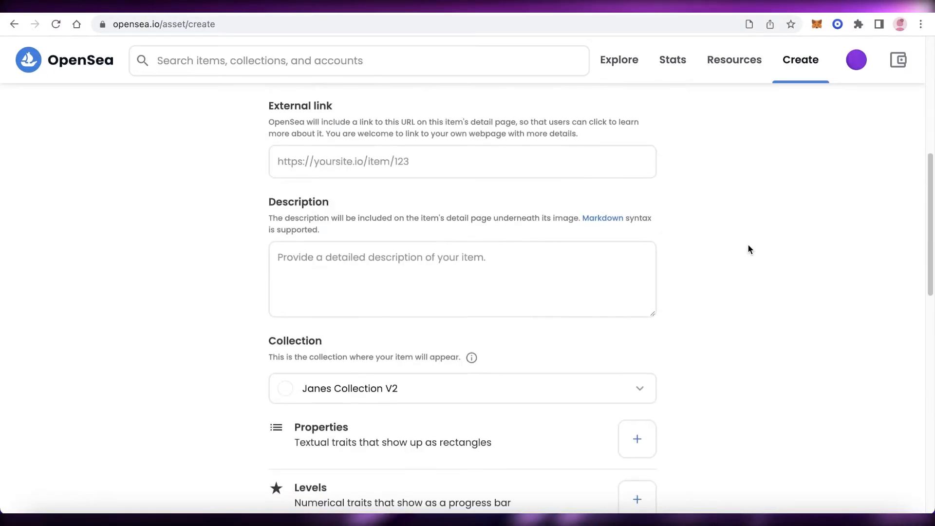
scroll(748, 248, "down", 1)
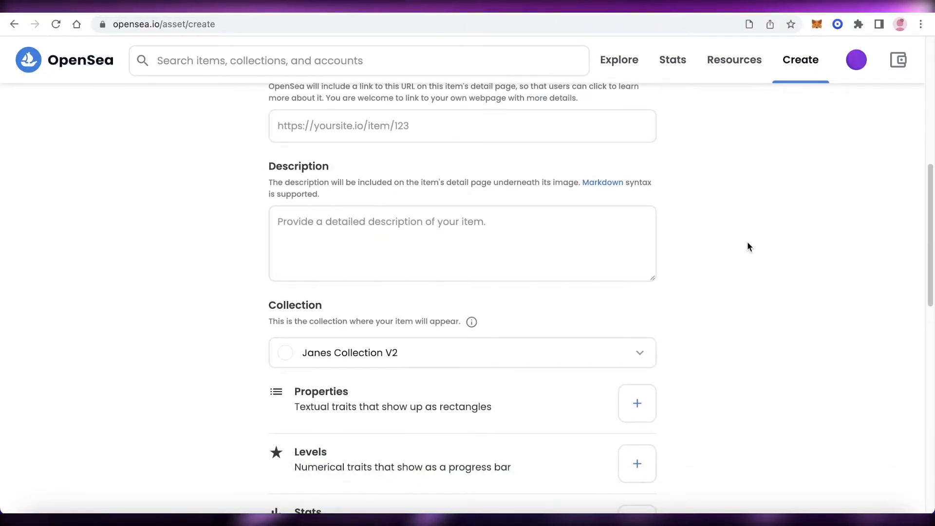
scroll(730, 246, "down", 12)
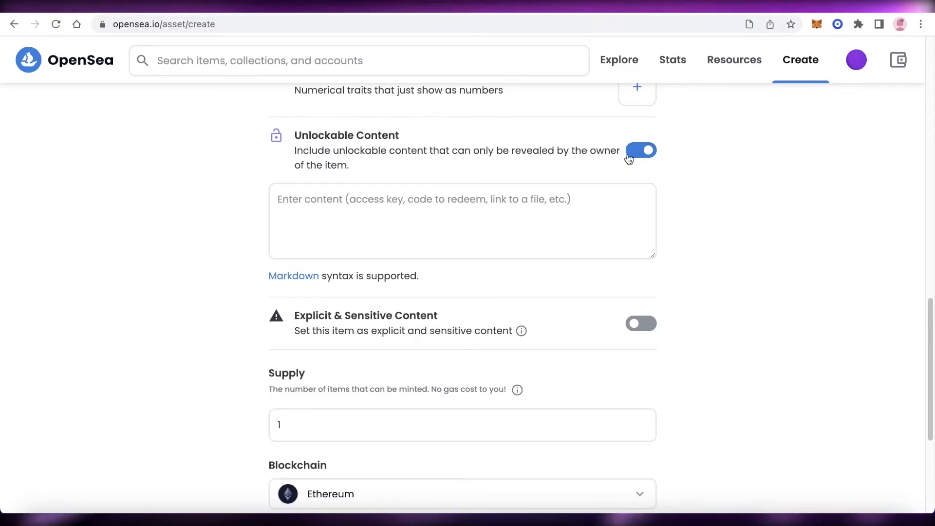
scroll(396, 177, "down", 5)
scroll(398, 178, "up", 4)
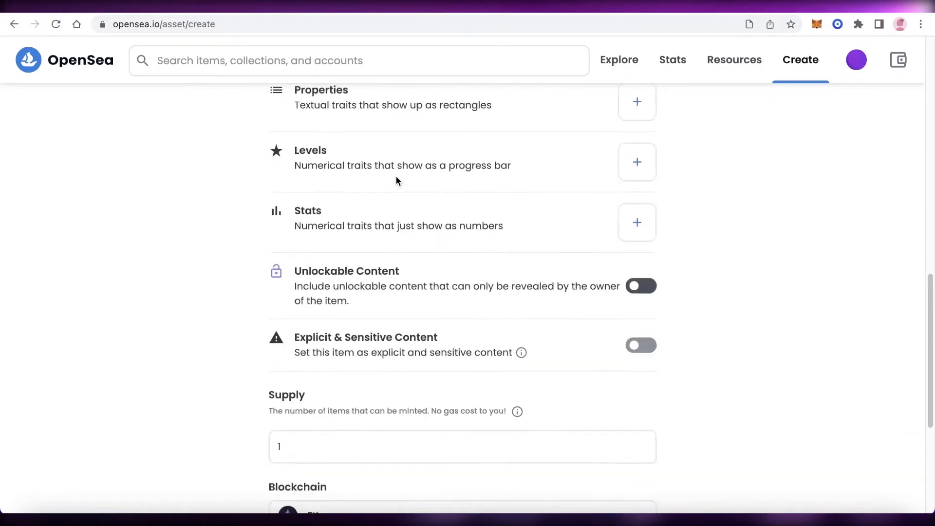
scroll(397, 180, "down", 4)
scroll(395, 178, "up", 8)
scroll(356, 177, "down", 8)
Step: Create the Eyes item, complete the human verification and dismiss the creation notice
left_click(296, 194)
left_click(436, 250)
left_click(279, 451)
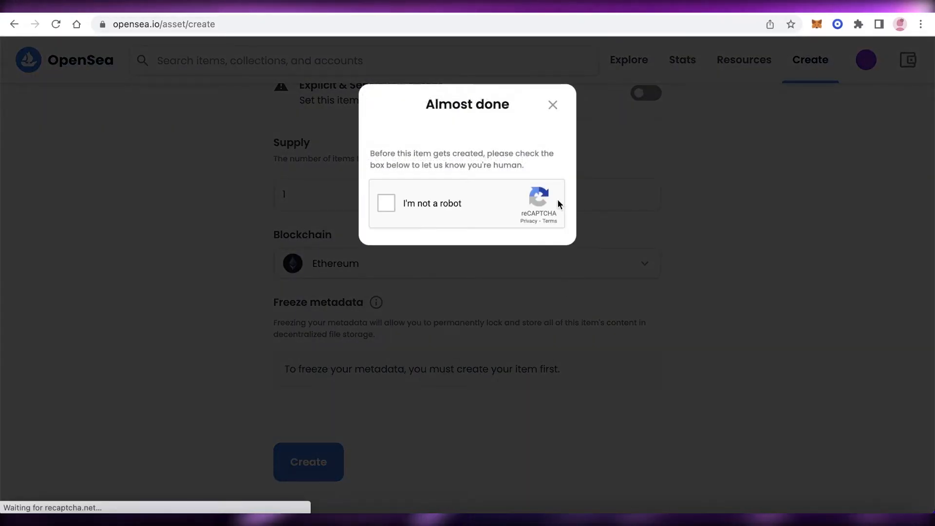
left_click(386, 203)
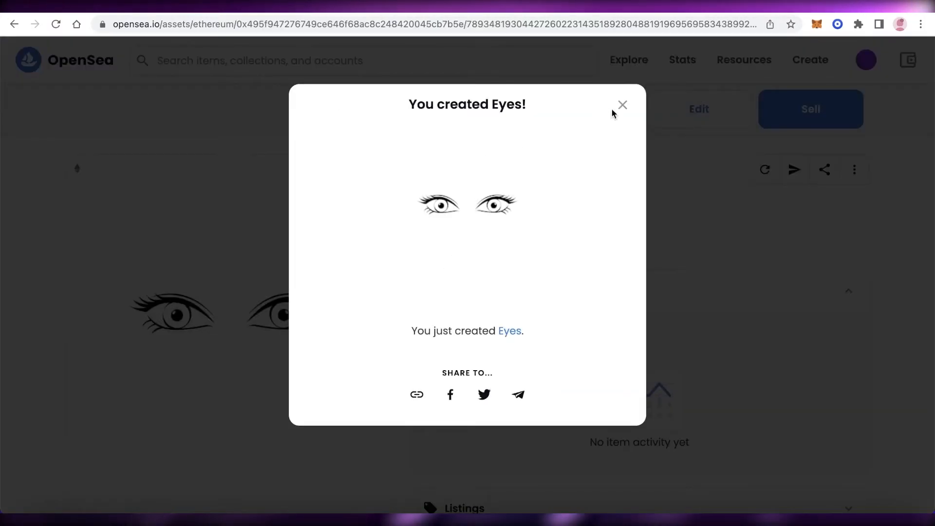
left_click(622, 104)
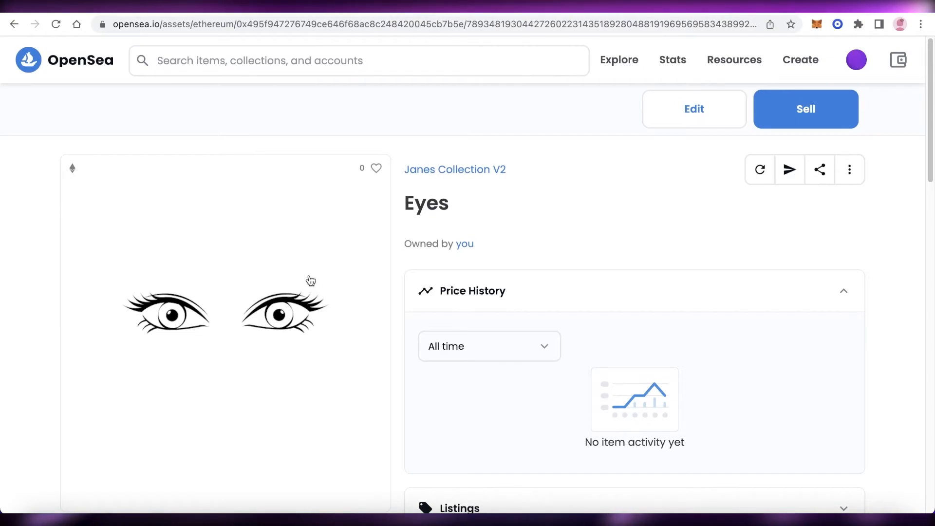
Step: Start a fixed-price sale listing for the Eyes item and set its price to 0.01 ETH
scroll(590, 184, "down", 3)
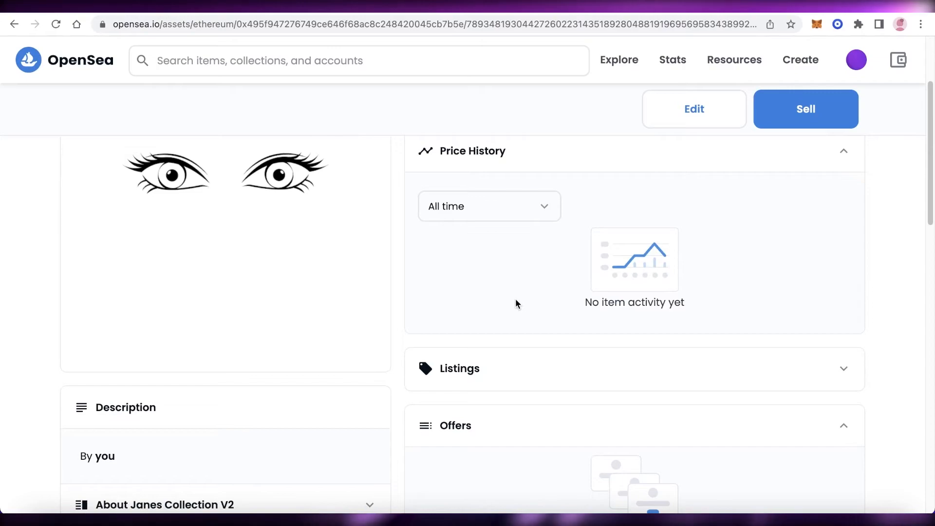
scroll(499, 315, "up", 3)
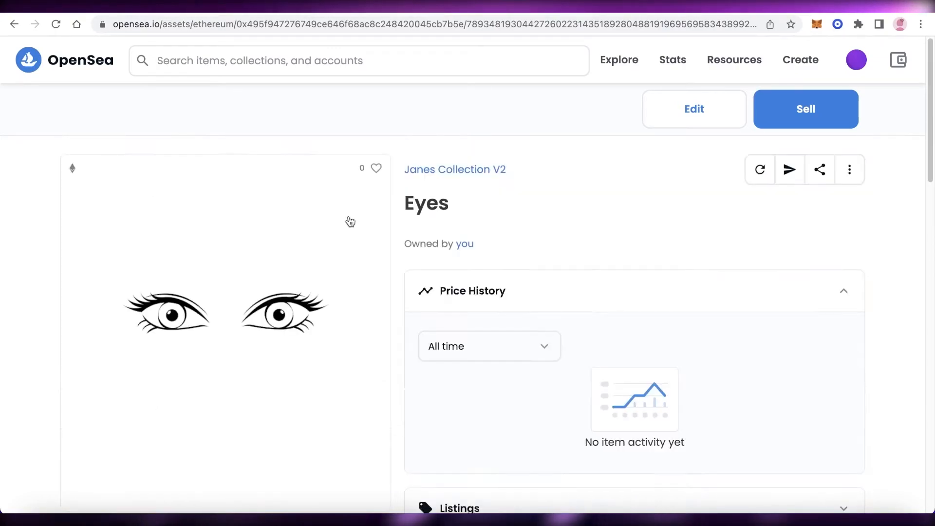
scroll(615, 237, "down", 3)
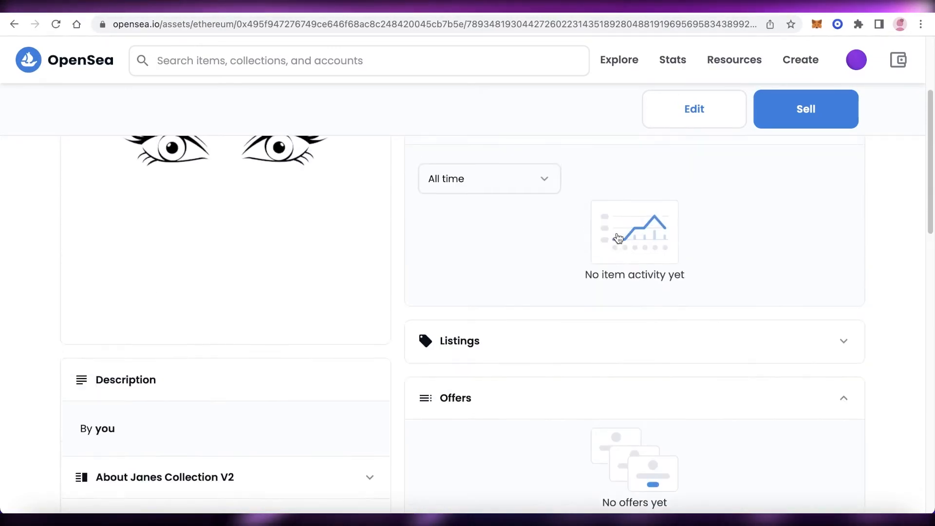
left_click(801, 110)
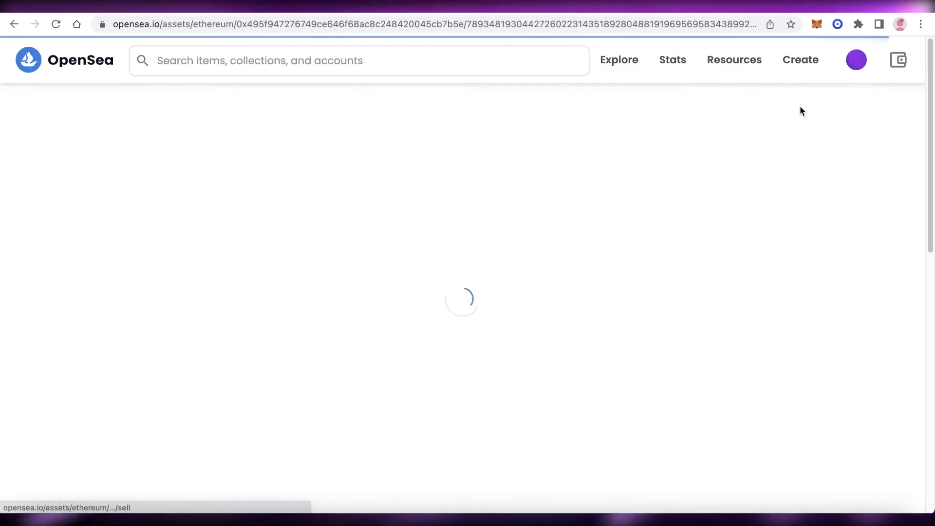
scroll(300, 261, "down", 2)
left_click(303, 260)
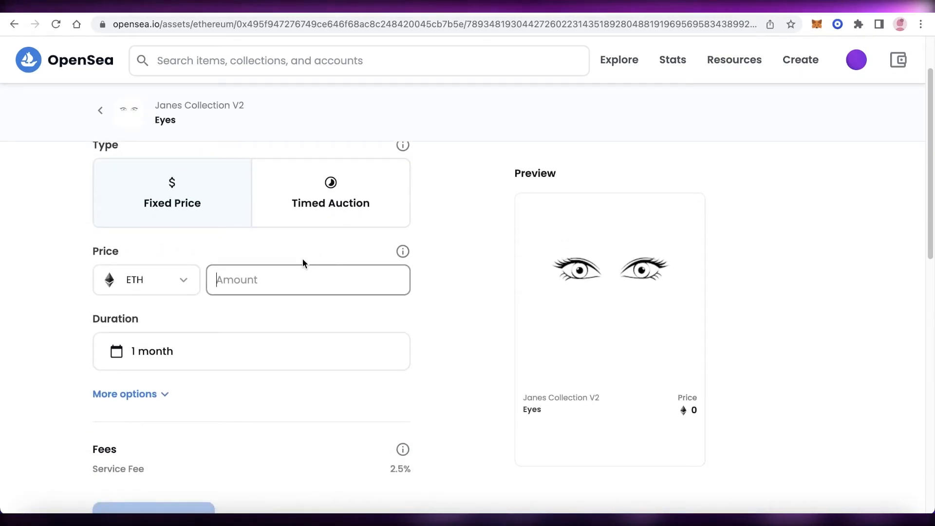
type("0")
left_click(298, 309)
left_click(324, 281)
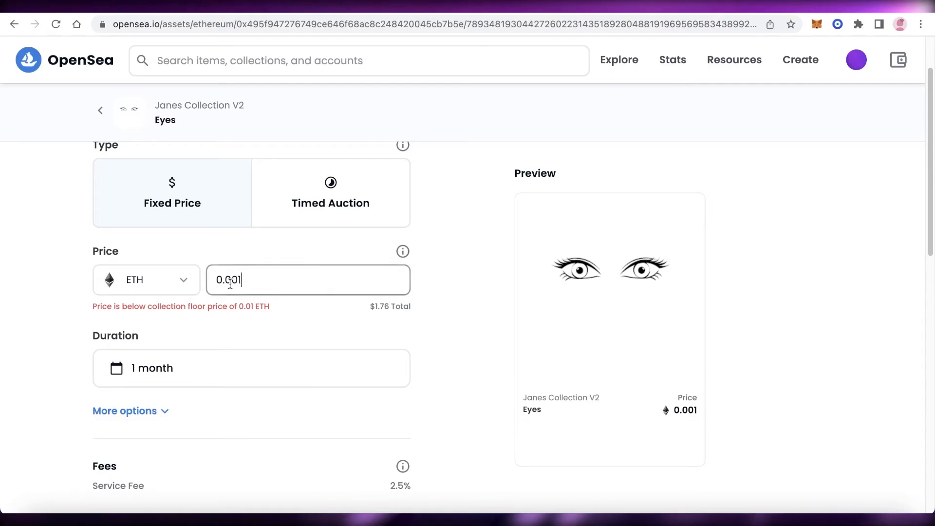
left_click(231, 281)
key("BackSpace")
Step: Complete the listing of the Eyes item and sign the wallet's signature request
scroll(340, 253, "down", 7)
scroll(341, 253, "up", 4)
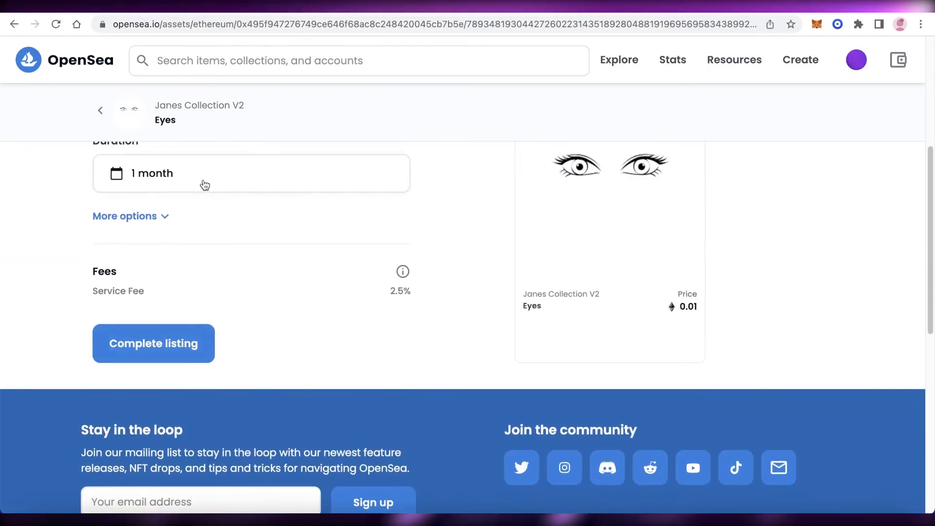
left_click(150, 384)
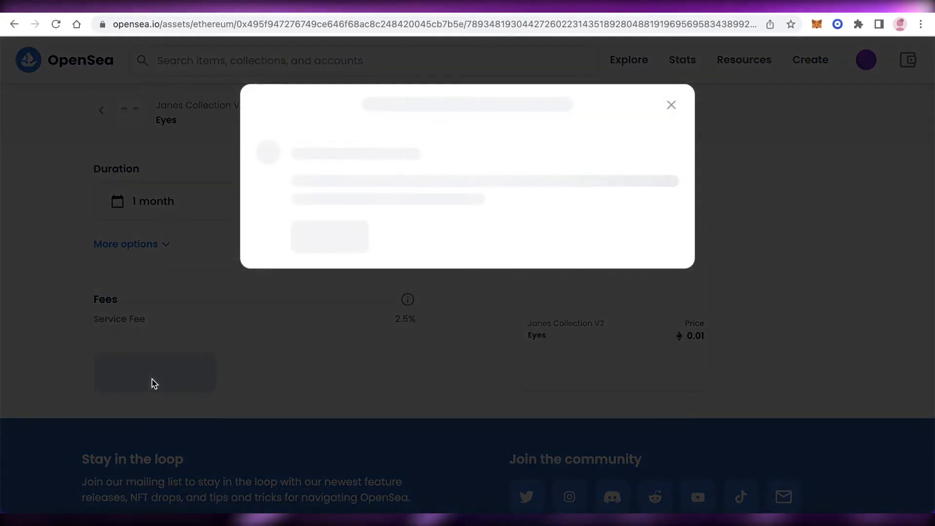
scroll(827, 272, "down", 8)
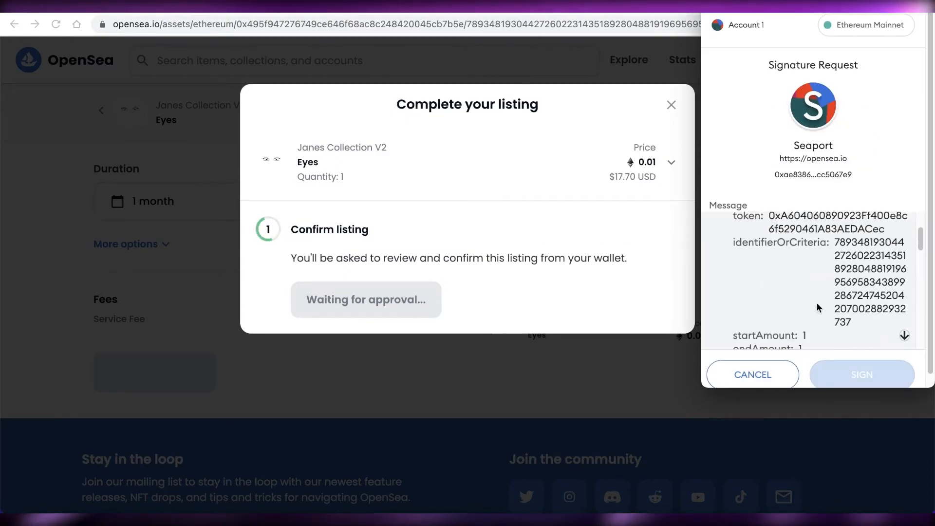
left_click(851, 360)
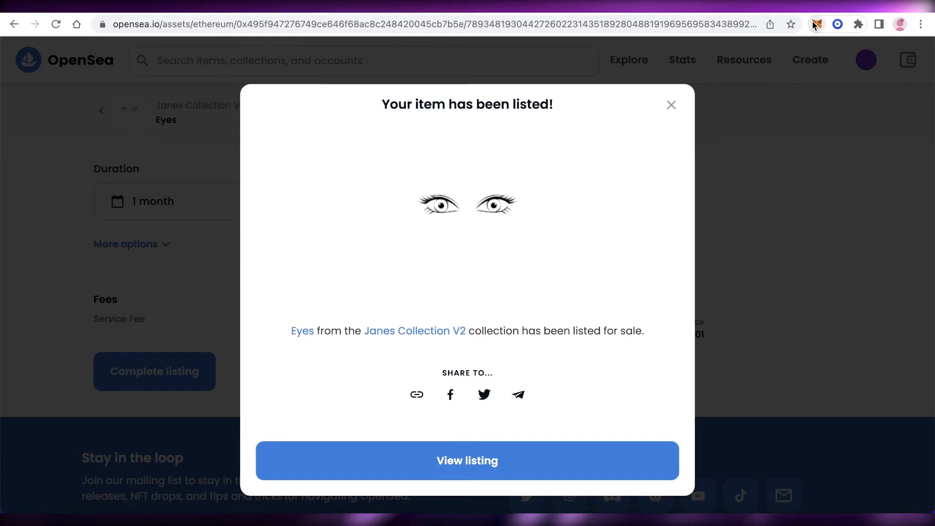
Step: Open the Eyes listing and examine its artwork, current price, sale end date and price history
left_click(409, 455)
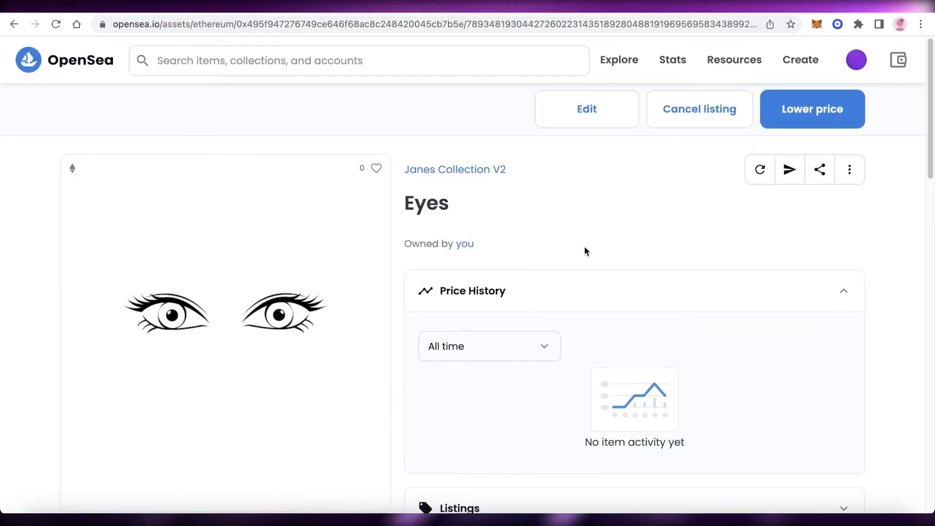
scroll(449, 224, "down", 1)
scroll(565, 280, "down", 3)
scroll(555, 248, "up", 4)
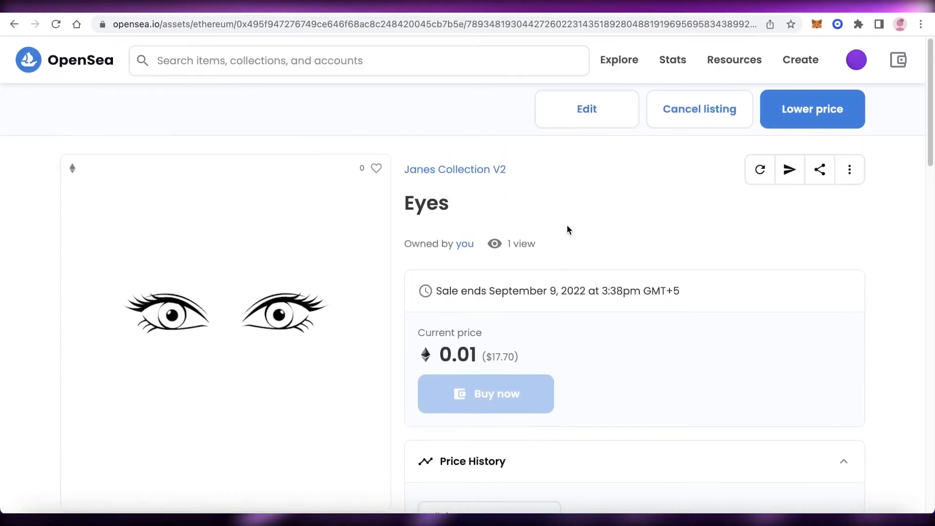
scroll(657, 243, "down", 10)
scroll(145, 297, "up", 8)
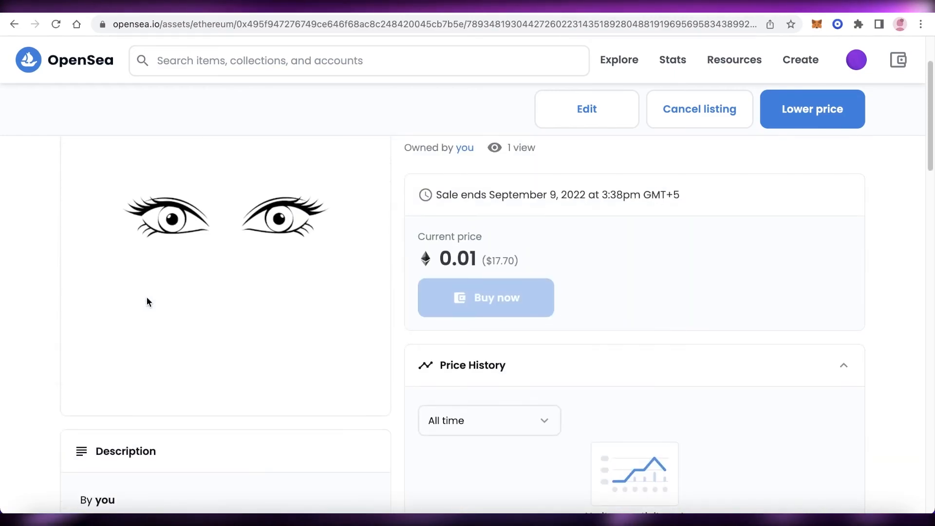
scroll(147, 301, "up", 2)
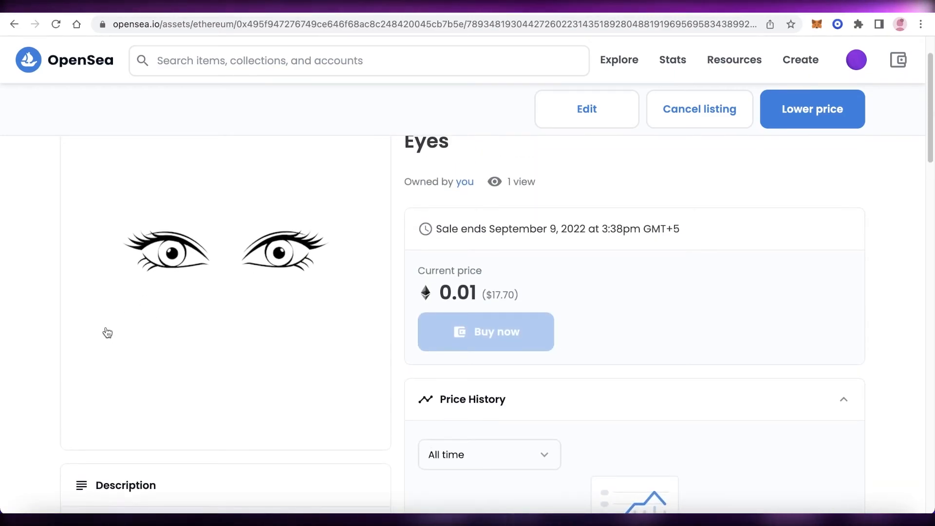
scroll(117, 336, "up", 2)
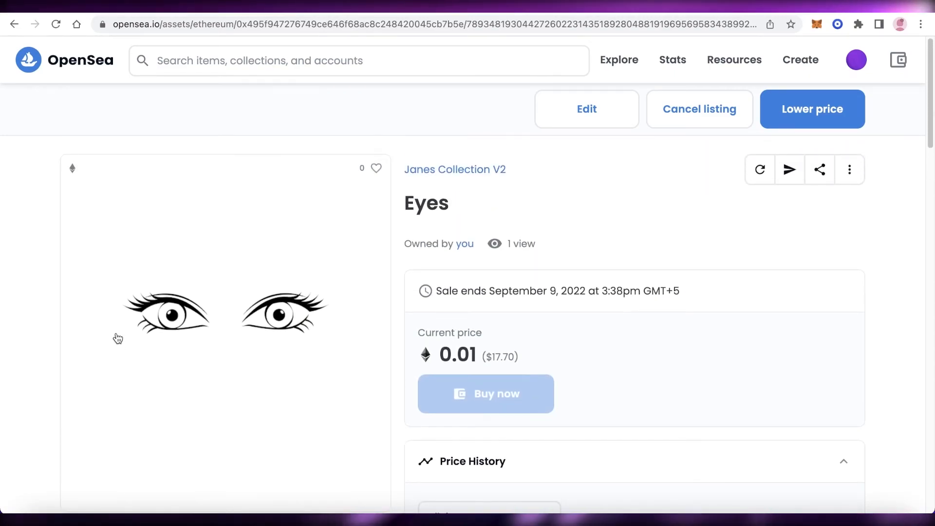
scroll(151, 346, "down", 8)
scroll(144, 341, "up", 8)
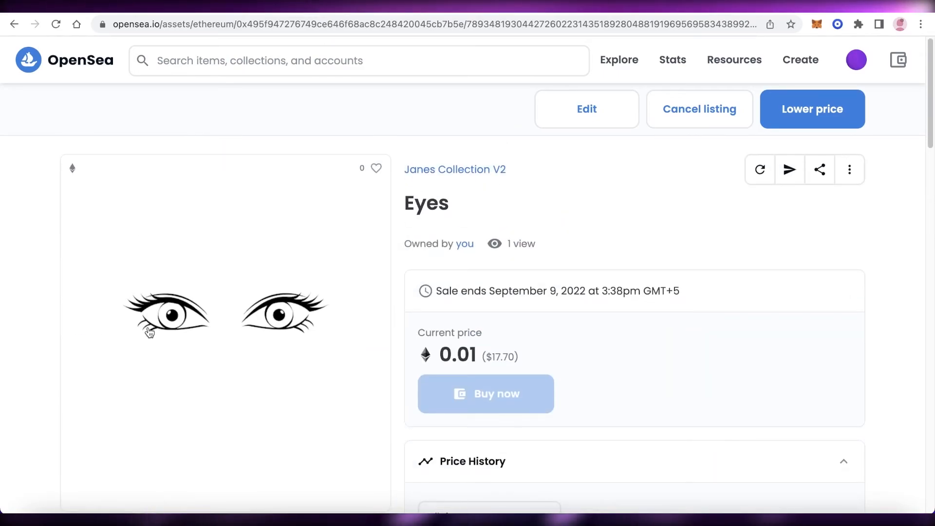
scroll(149, 332, "down", 1)
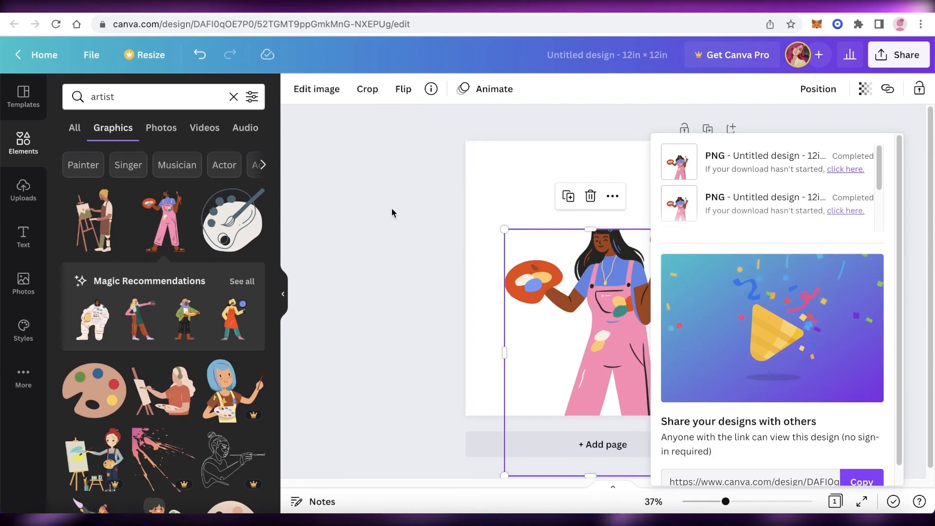
Step: In Canva, close the sharing panel and enlarge the artist graphic upward and sideways on the 12in × 12in page
left_click(754, 230)
left_click(654, 259)
left_click_drag(590, 230, 591, 168)
left_click_drag(678, 168, 667, 188)
left_click_drag(667, 321, 693, 321)
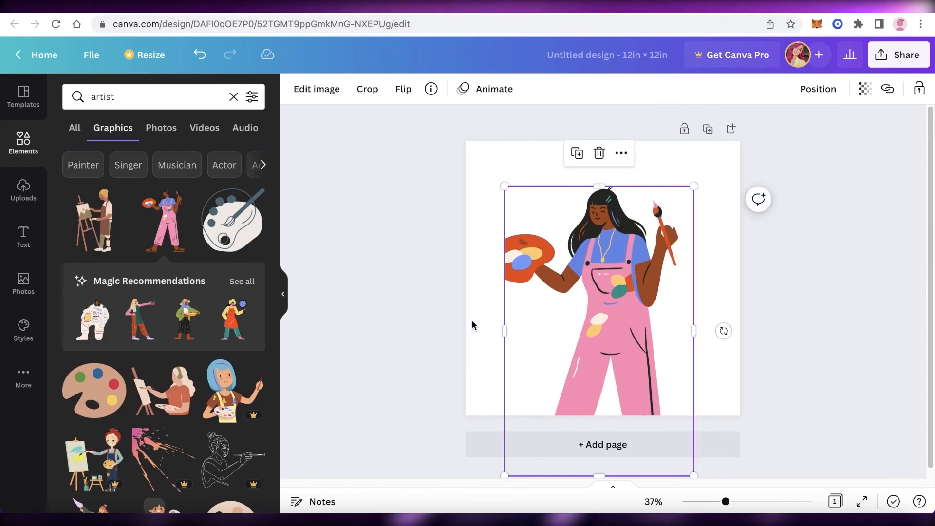
left_click_drag(504, 330, 483, 330)
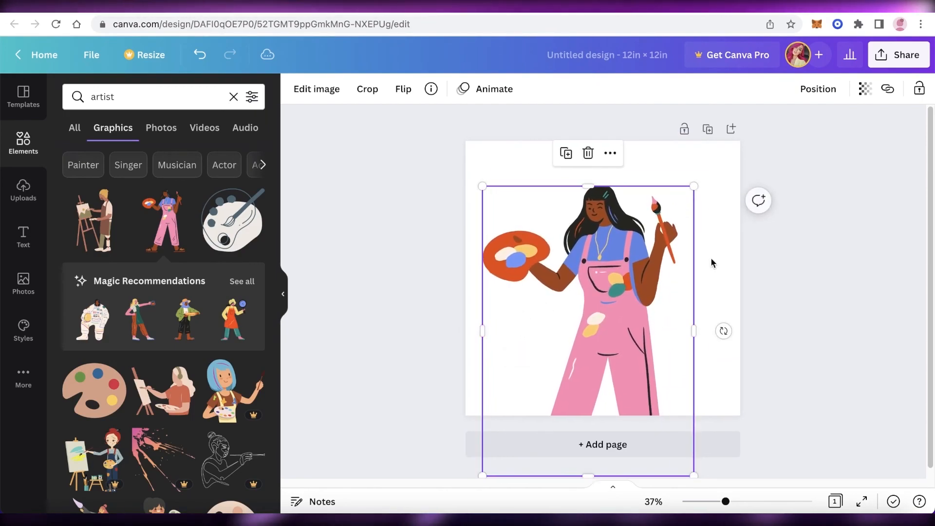
Step: Stretch the artist graphic slightly further upward and shift it a little to the right on the page
left_click(774, 253)
left_click(612, 200)
left_click_drag(588, 185, 588, 175)
left_click(923, 258)
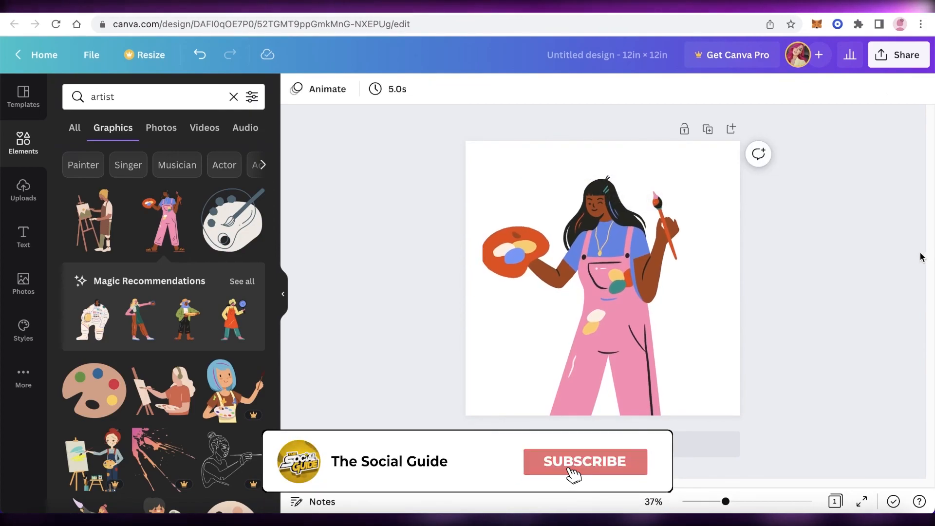
left_click(624, 263)
left_click_drag(624, 264, 634, 264)
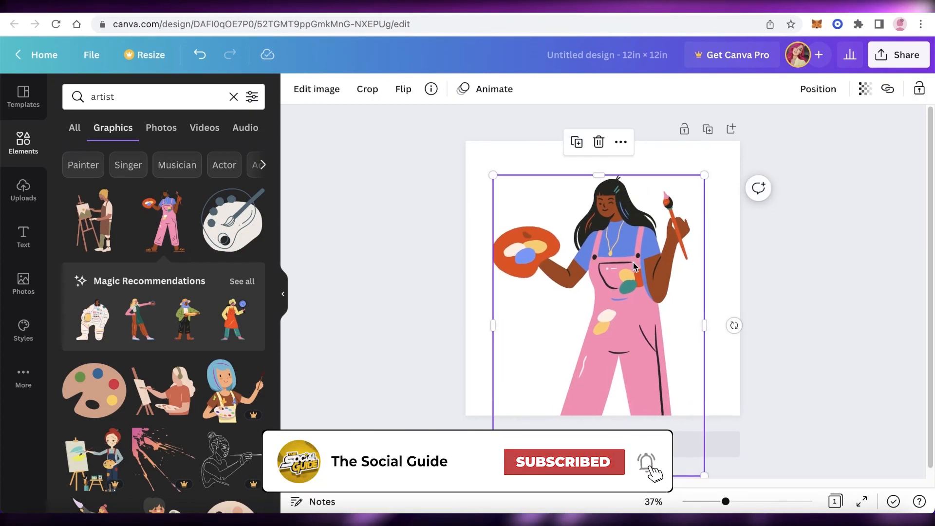